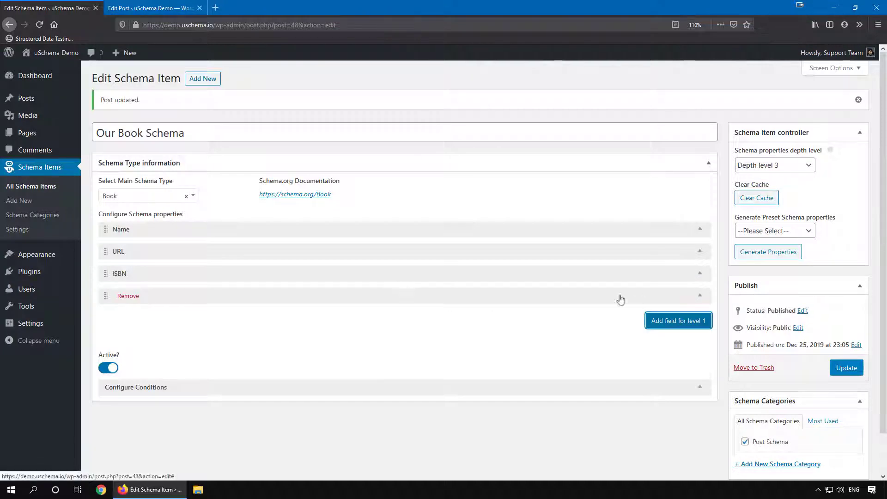
Expand the blank property field in Our Book Schema and view its Link Existing options.
left_click(333, 294)
scroll(333, 296, "down", 3)
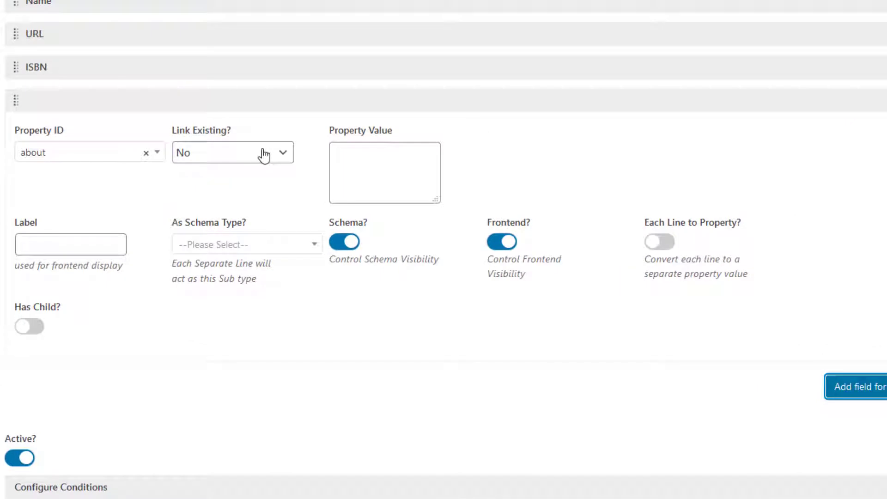
left_click(257, 206)
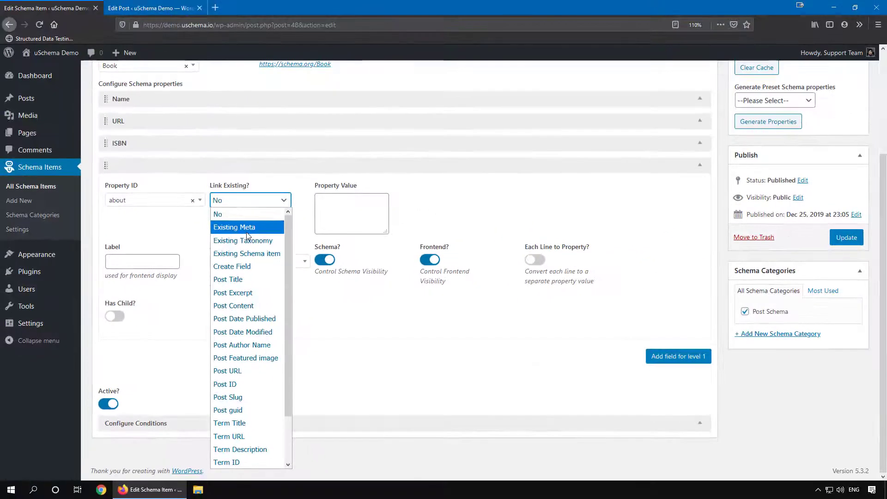
left_click(179, 234)
Switch to the Our Test Book post, enable the Custom Fields panel in the editor options, and reload the page.
left_click(154, 8)
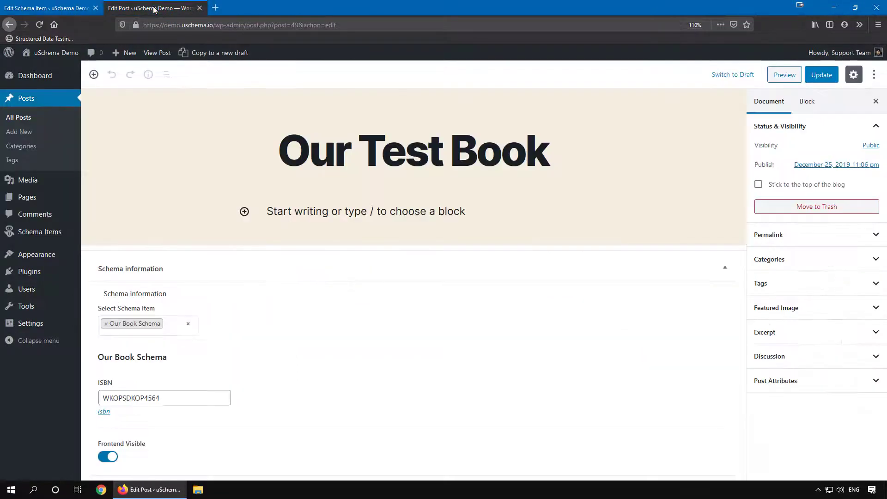
left_click(873, 74)
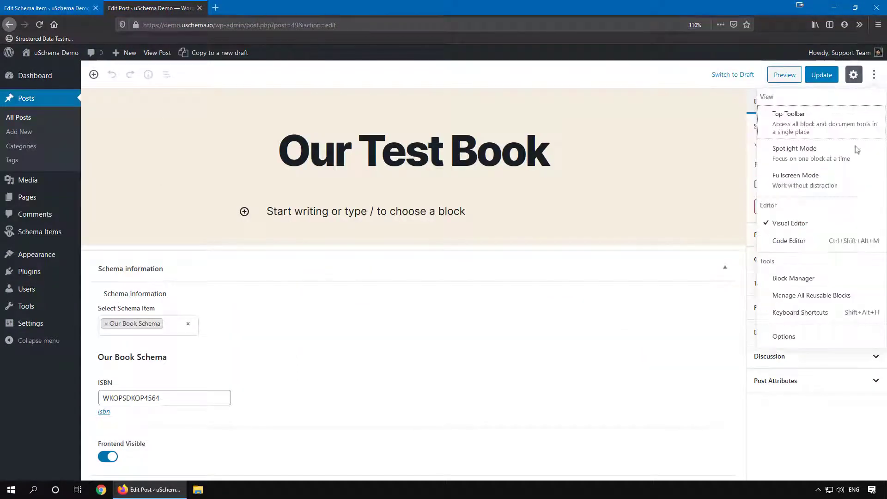
left_click(781, 336)
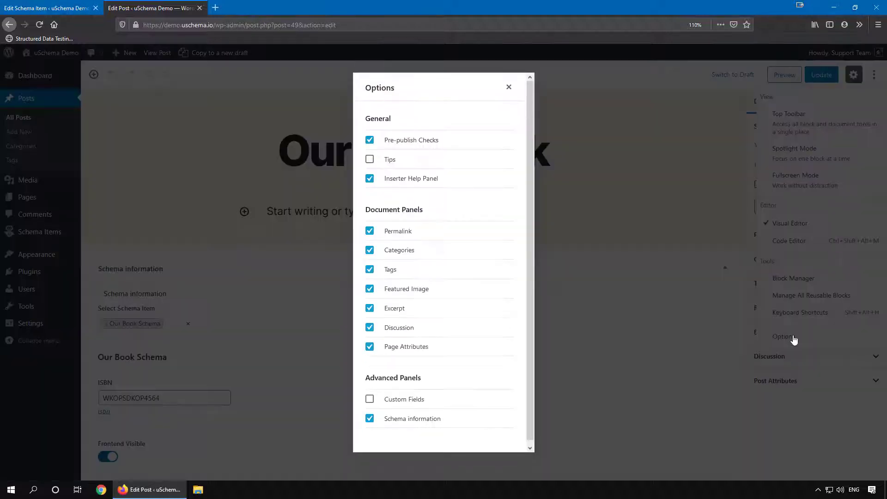
left_click(370, 398)
left_click(406, 437)
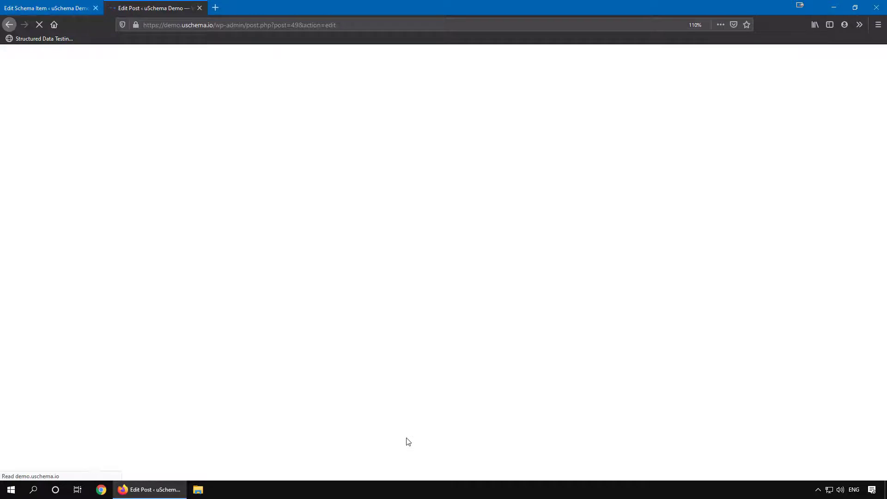
Add a custom field named acf_number_of_pages with value 330 and update the post.
scroll(300, 182, "down", 3)
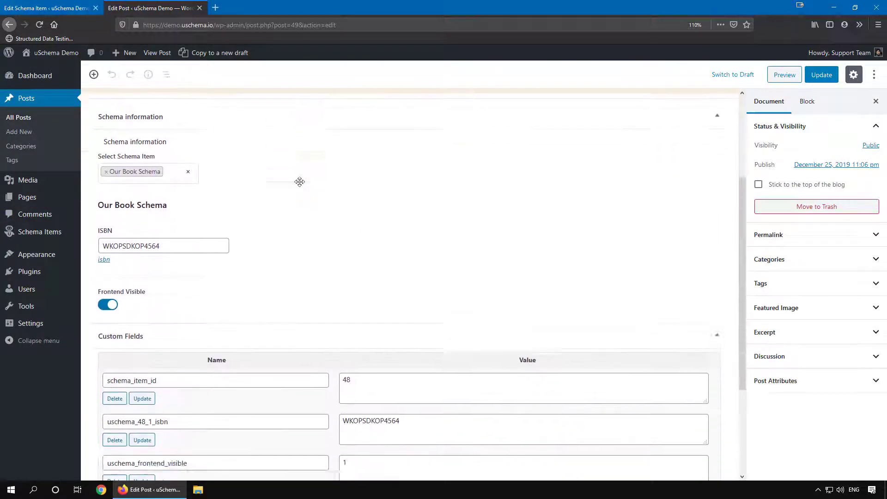
scroll(299, 181, "down", 3)
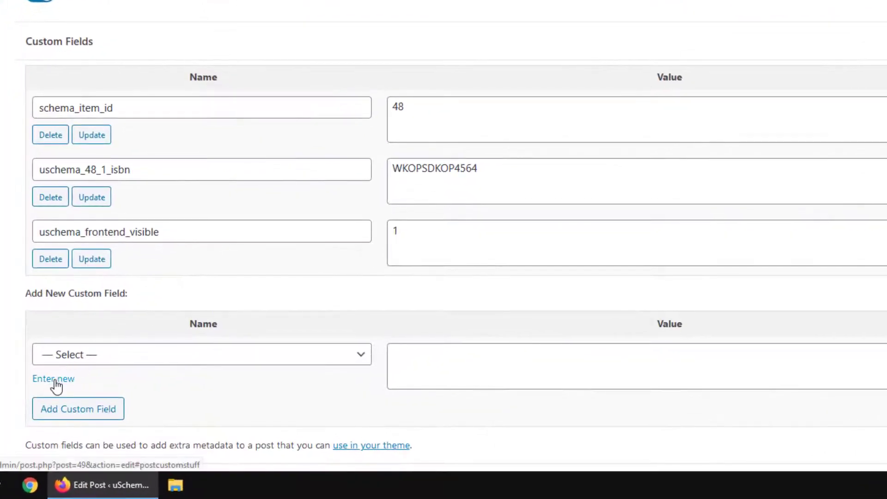
left_click(54, 382)
left_click(100, 357)
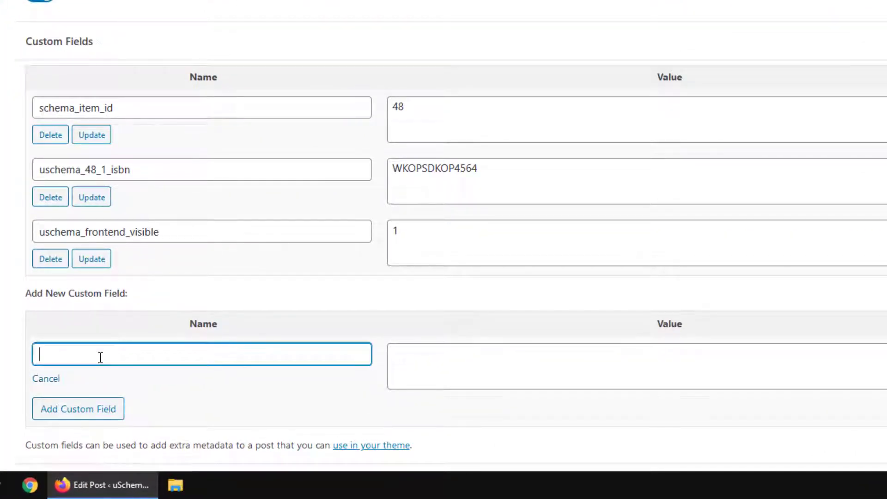
type("acf_number_")
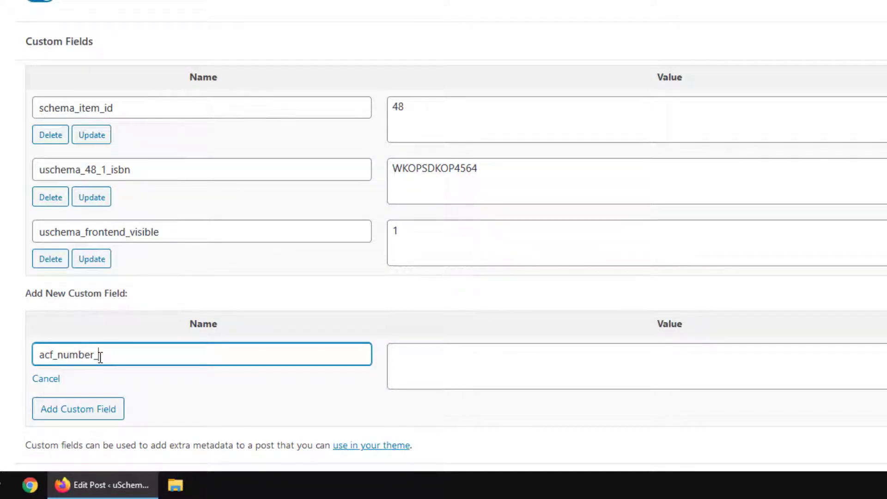
type("of_pages")
key("Tab")
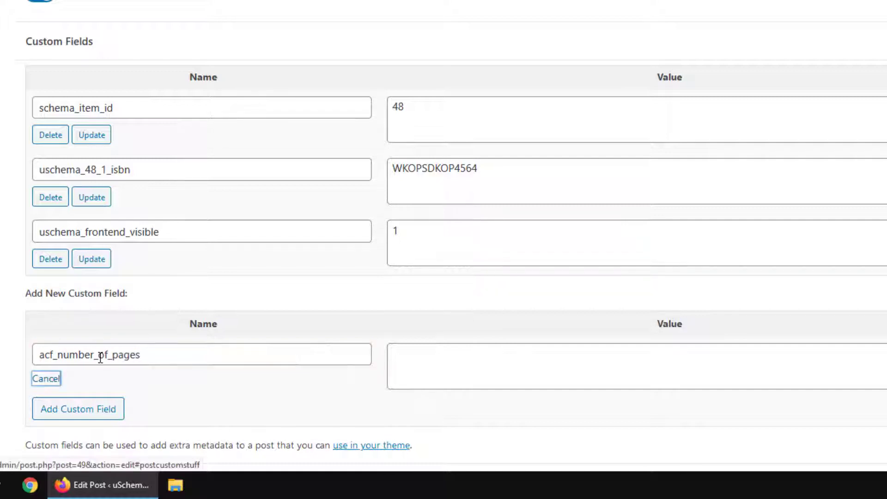
left_click(474, 369)
type("33")
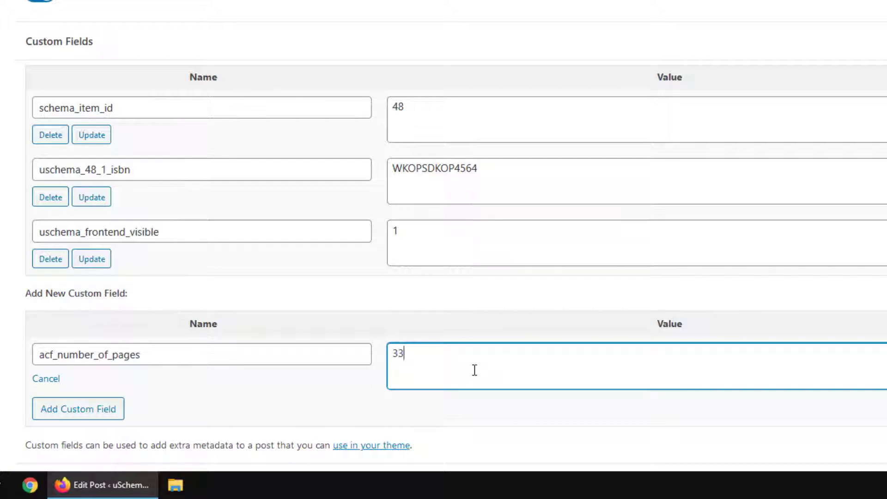
type("0")
left_click(80, 417)
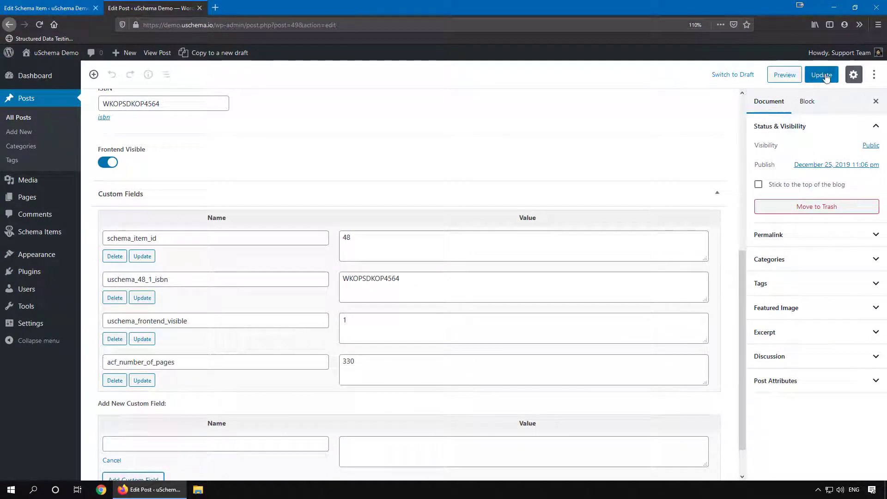
left_click(825, 77)
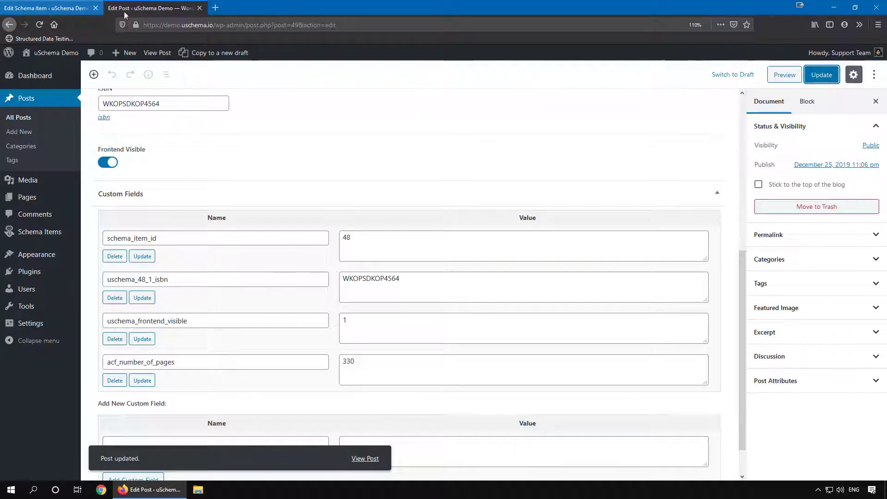
Return to the schema item and set the blank property's ID to numberOfPages and its label to Pages.
left_click(65, 8)
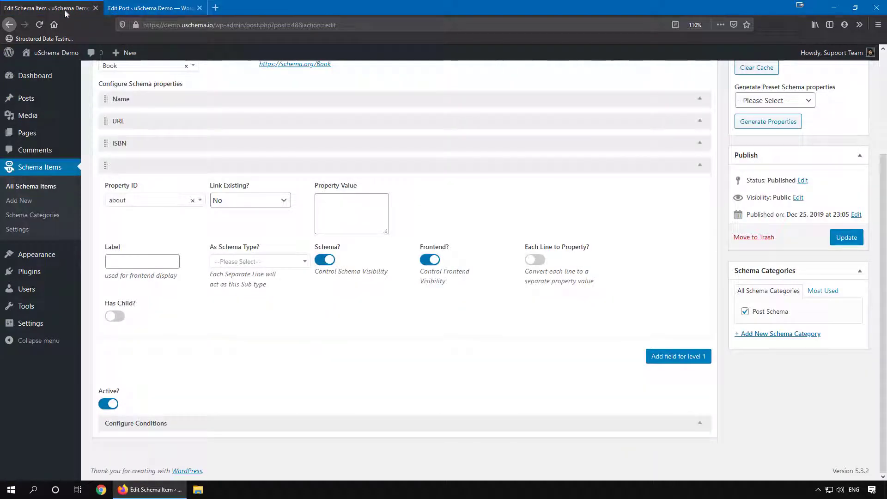
left_click(149, 205)
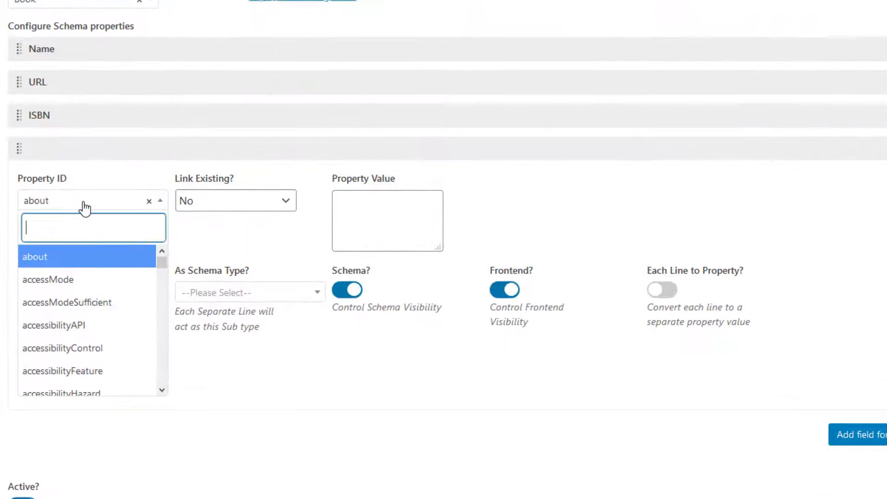
type("num")
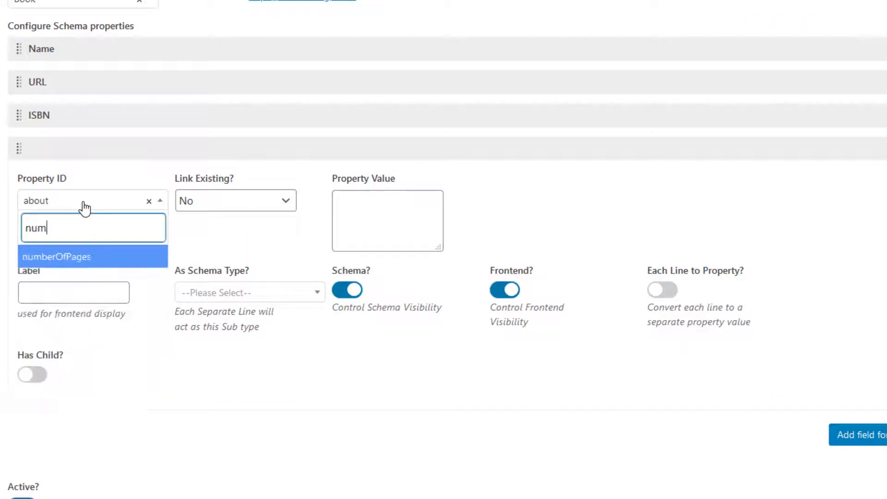
type("a")
key("BackSpace")
type("b")
left_click(74, 259)
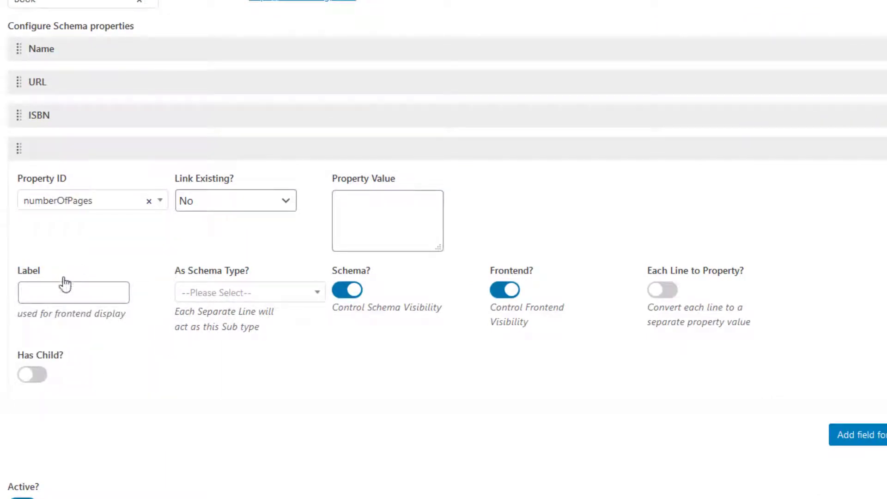
left_click(49, 299)
type("Pa")
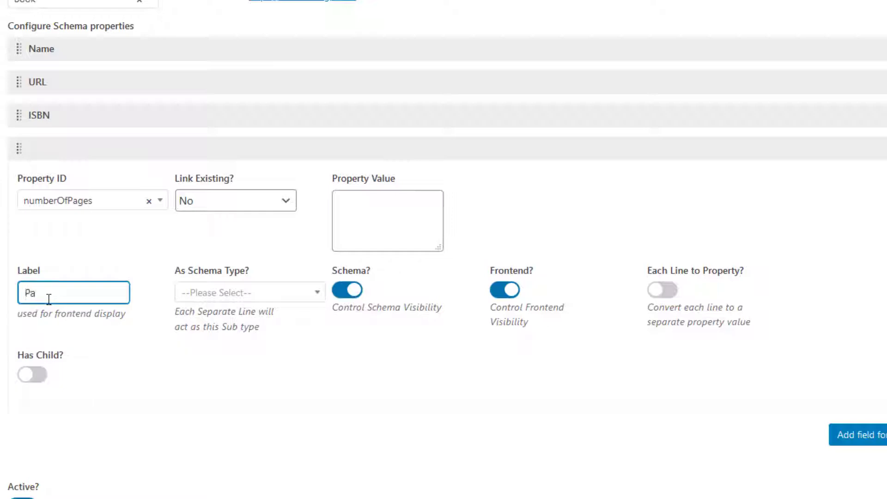
type("ges")
Set the Pages property's Link Existing option to Existing Meta.
left_click(249, 204)
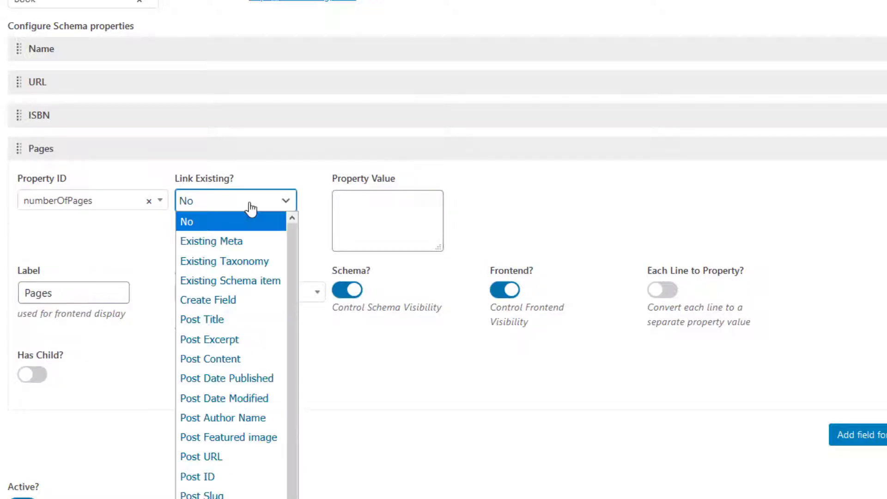
key("Down")
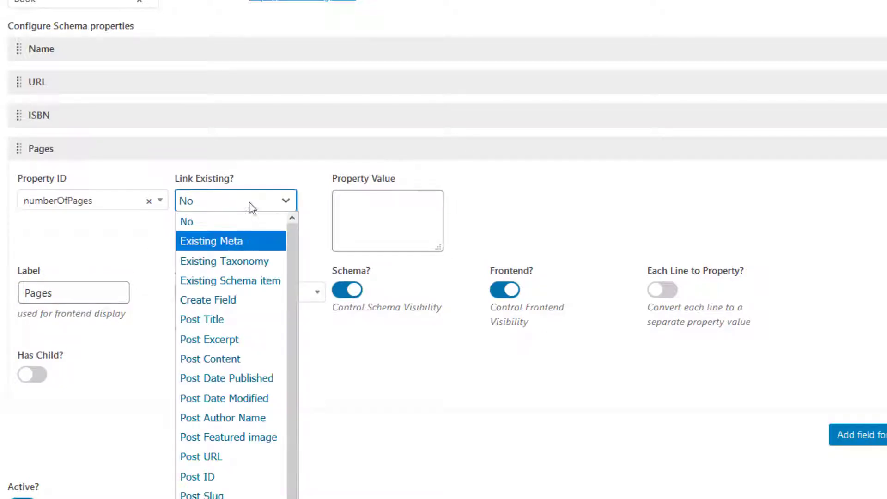
left_click(224, 243)
Try to find a meta key matching "acf" for the Pages property, and update the schema item.
left_click(385, 242)
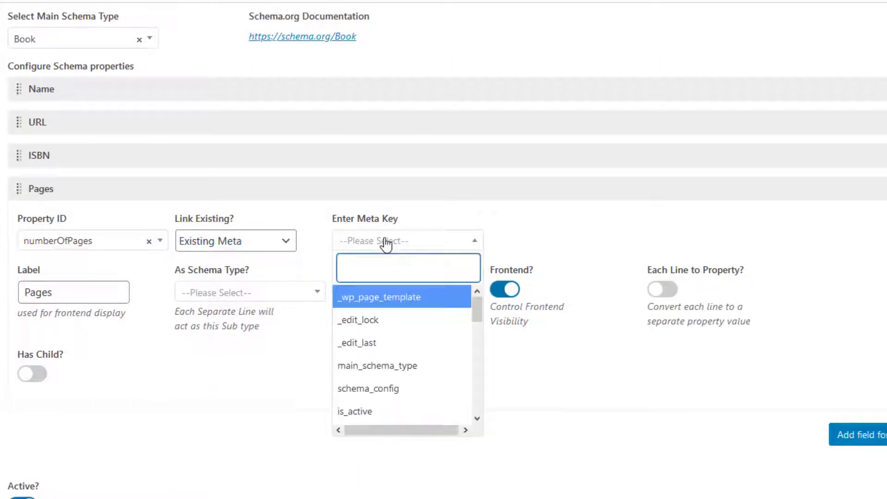
type("acf")
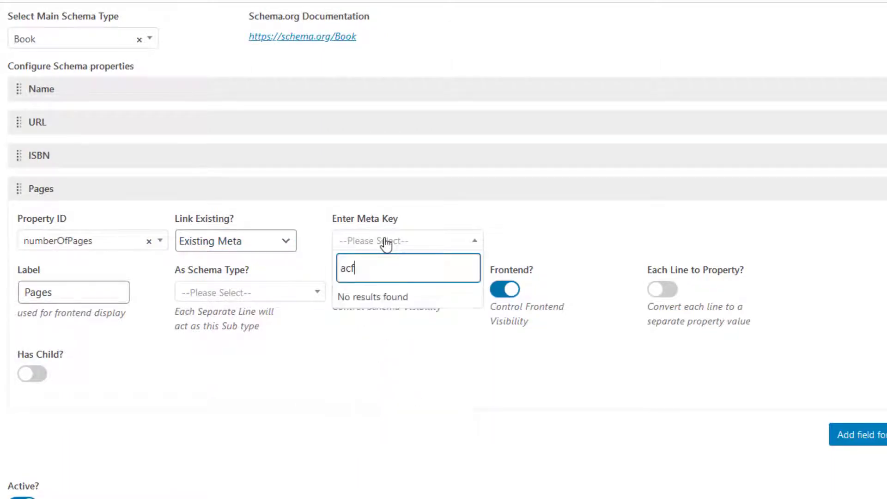
left_click(385, 355)
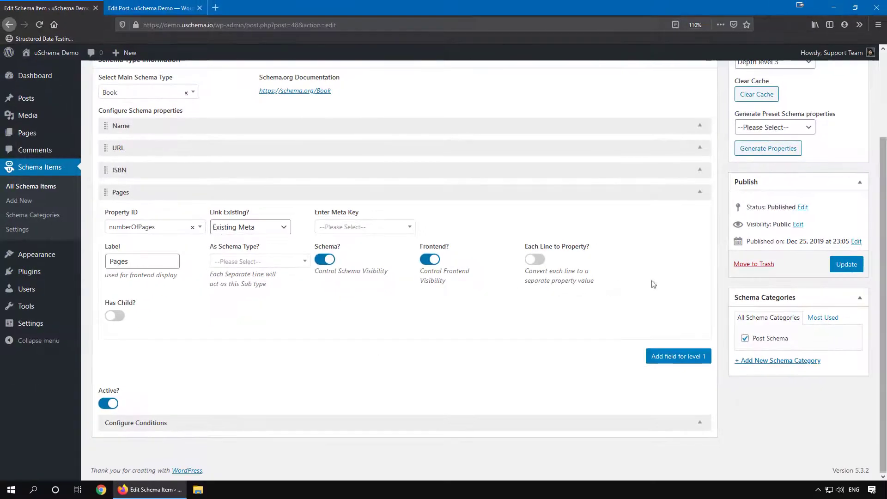
left_click(847, 265)
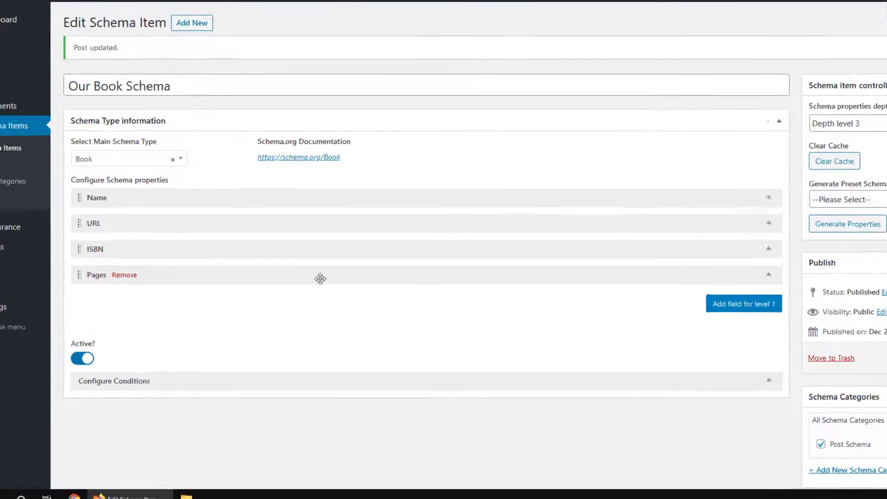
Reopen the Pages property, set its meta key to acf_number_of_pages, and update the schema item.
left_click(321, 279)
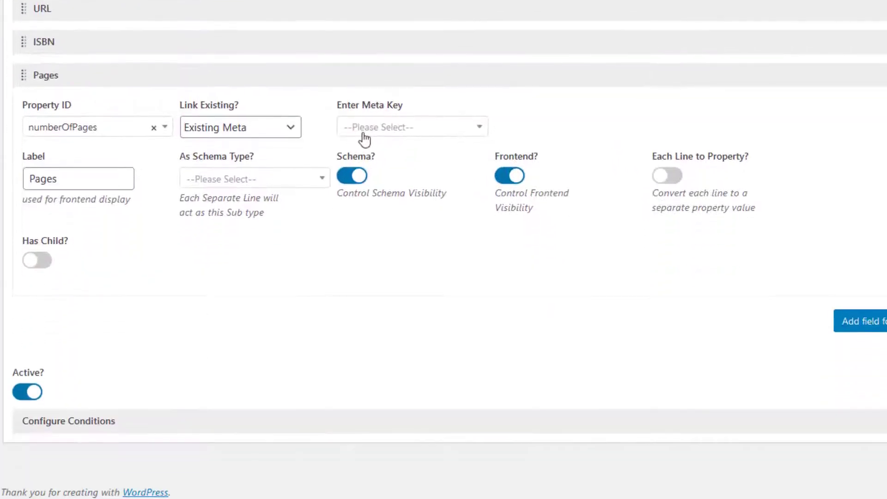
left_click(344, 319)
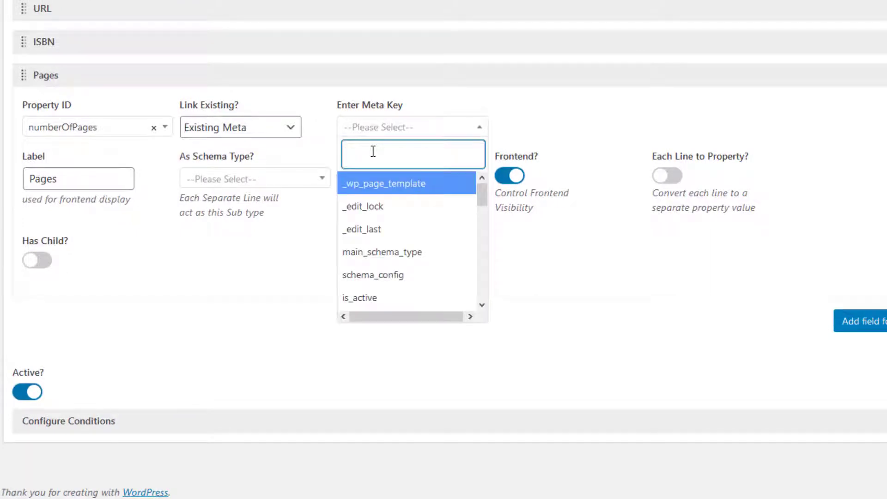
type("acf")
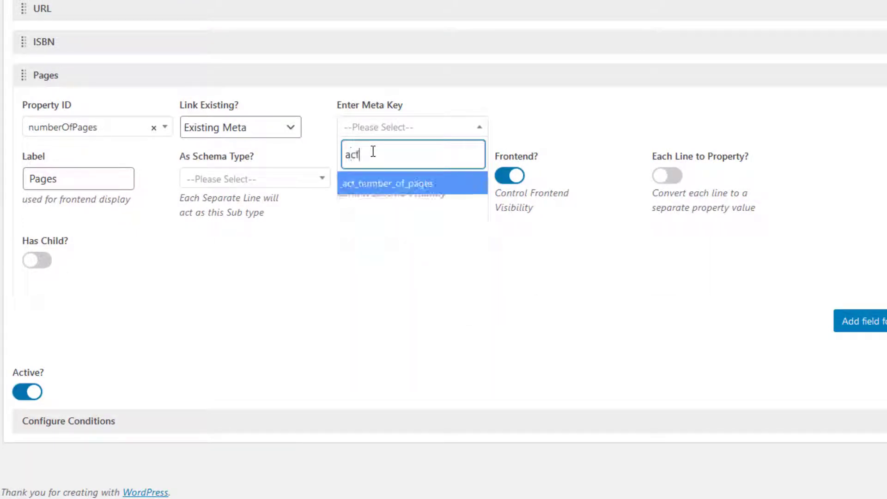
left_click(424, 189)
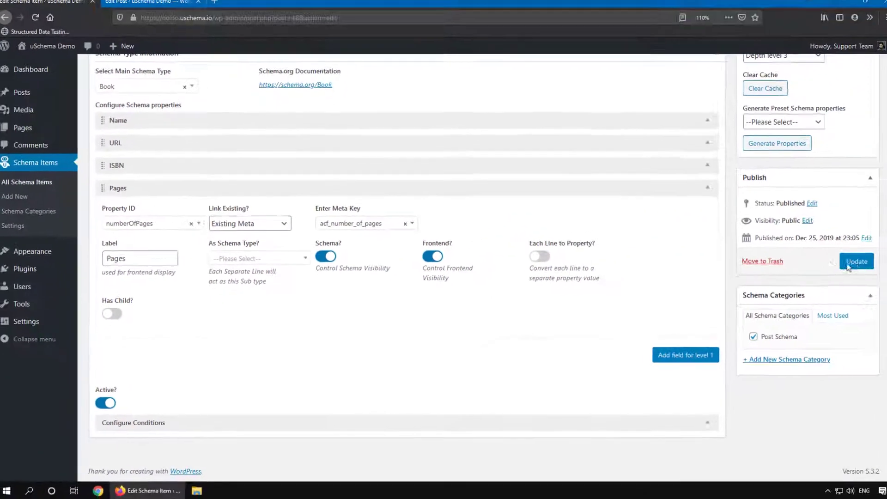
left_click(847, 266)
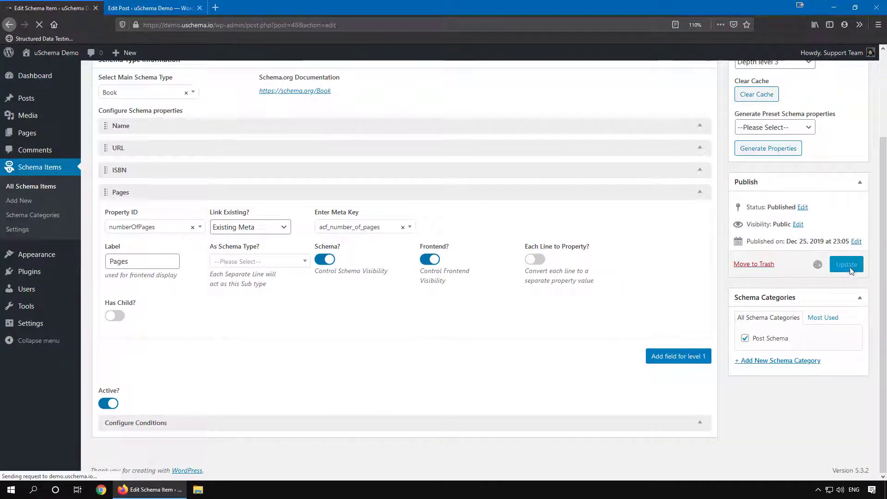
View the Our Test Book post, run the Schema Tester on it, and examine the numberOfPages entry under Book.
left_click(155, 9)
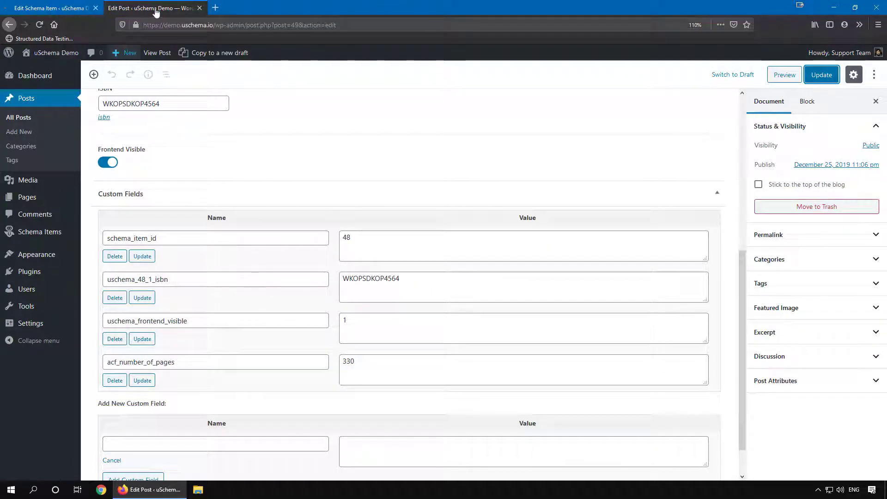
left_click(157, 53)
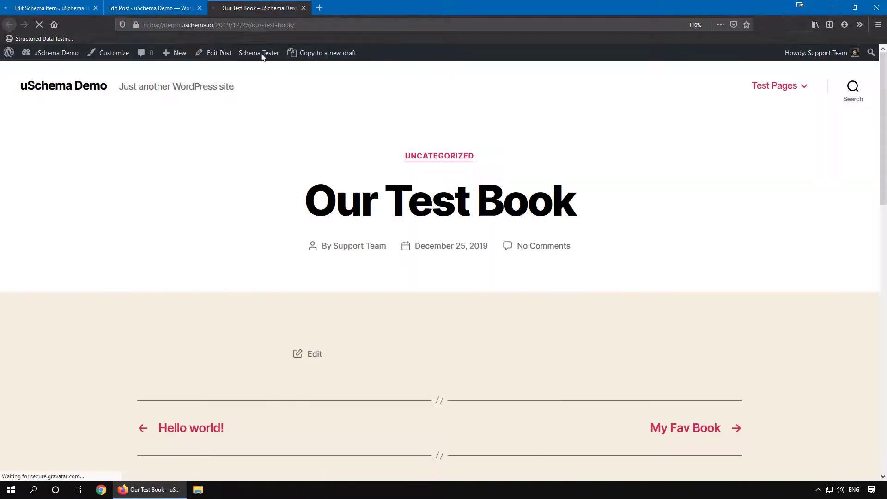
left_click(262, 54)
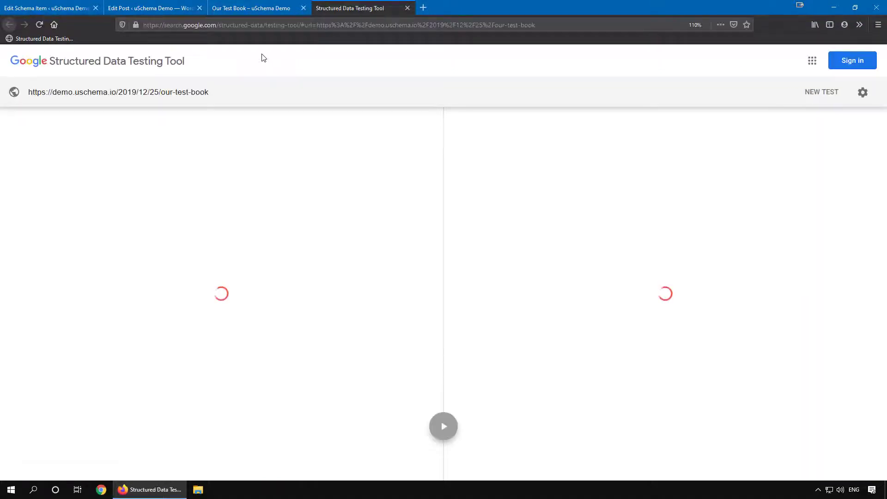
left_click(549, 207)
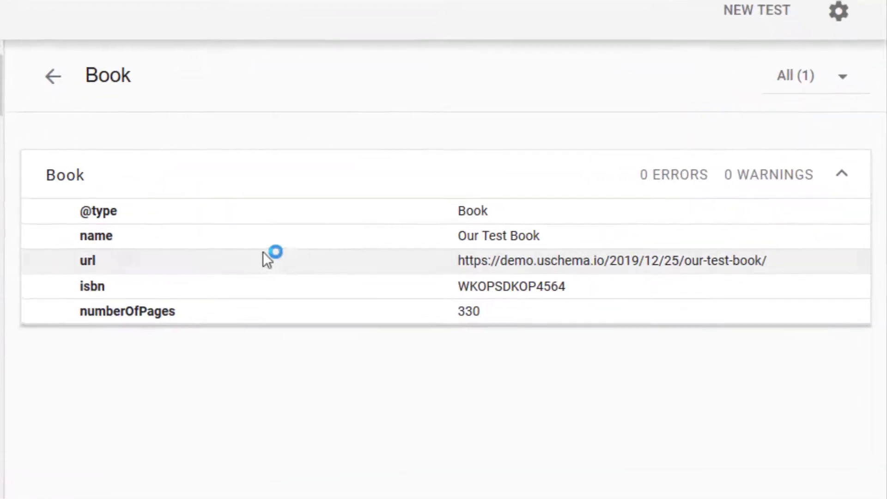
left_click_drag(202, 317, 83, 310)
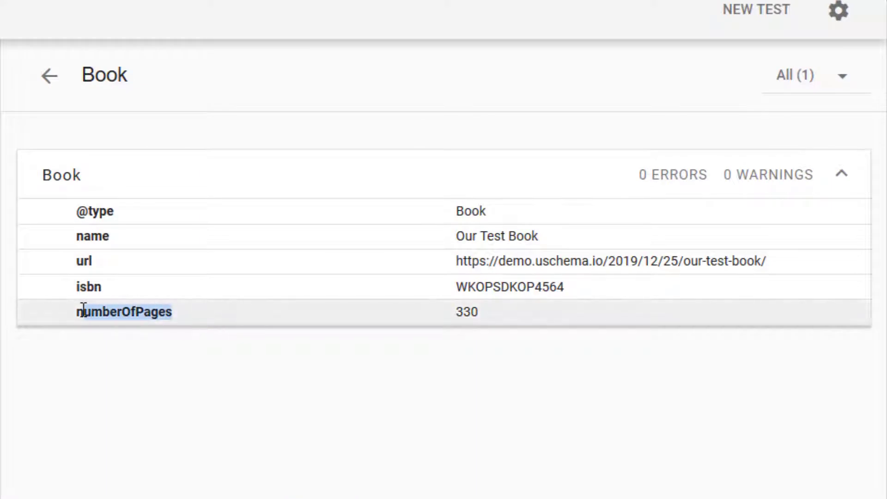
Return to the Our Book Schema item, add a level 1 field, and set its Property ID to author.
left_click_drag(481, 314, 459, 315)
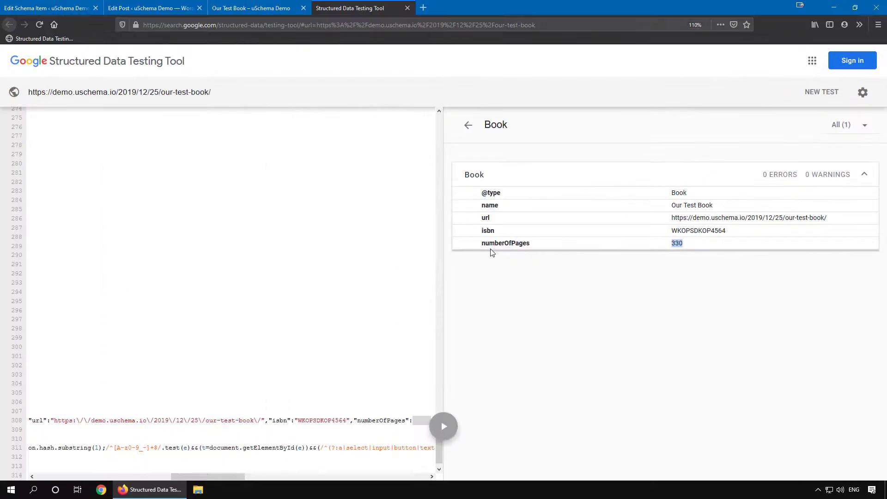
left_click(46, 8)
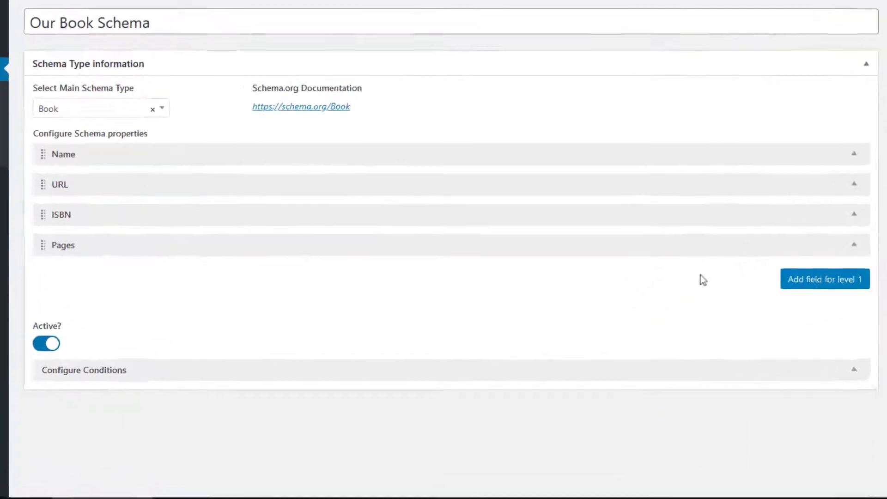
left_click(827, 281)
scroll(240, 220, "down", 1)
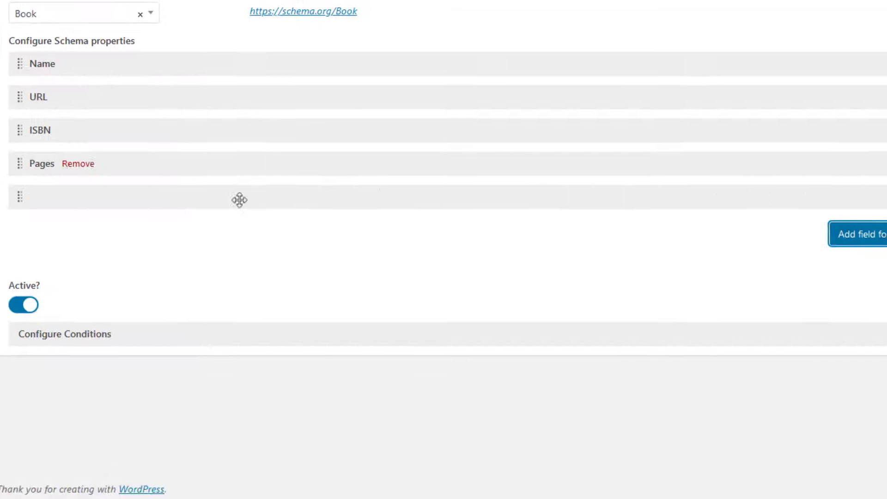
left_click(202, 196)
left_click(124, 254)
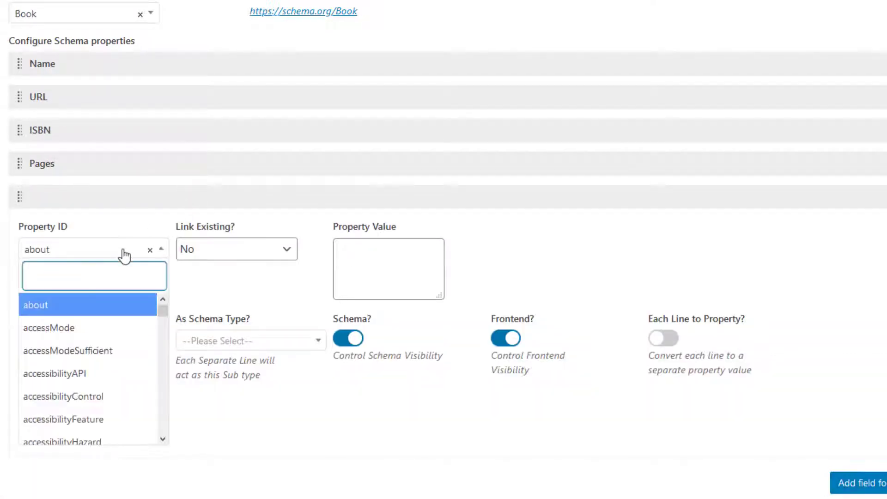
type("autho")
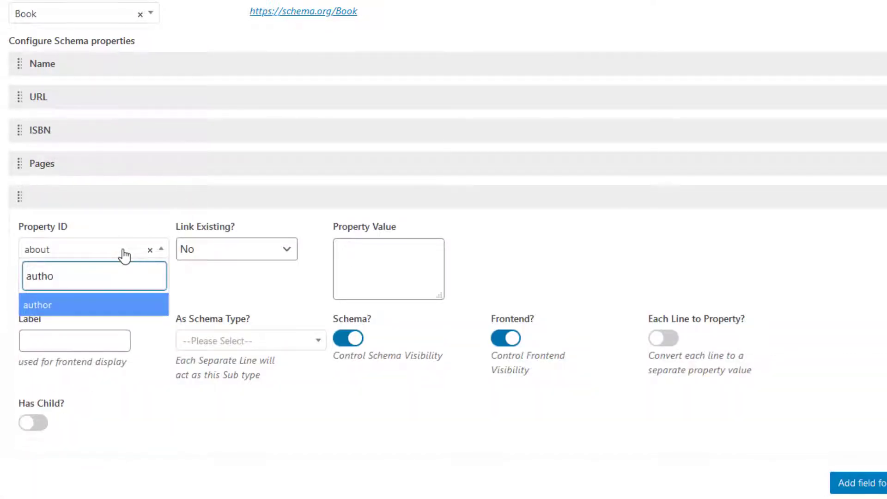
left_click(67, 305)
Link the author property to Post Author Name with the label Author, and update the schema item.
scroll(68, 304, "down", 2)
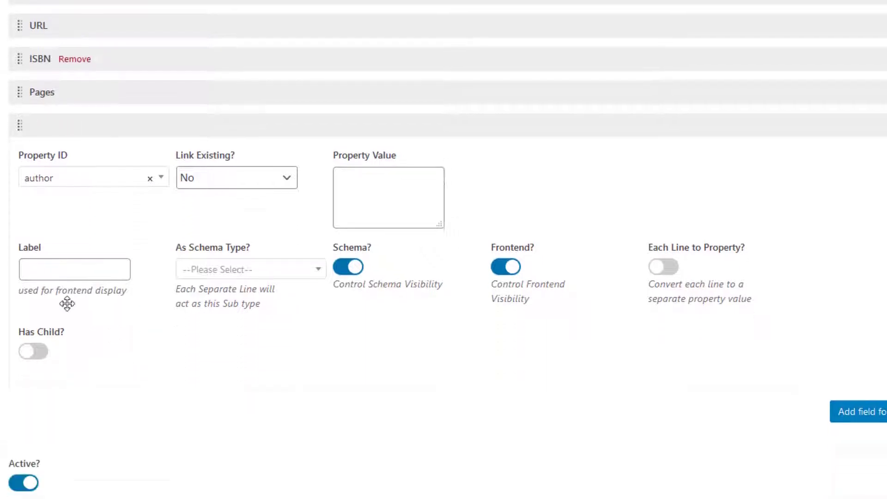
scroll(68, 304, "down", 2)
left_click(277, 90)
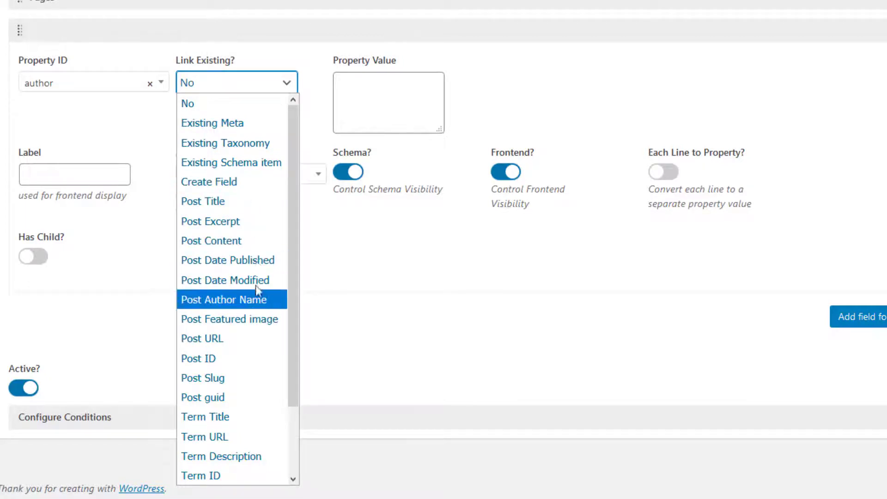
left_click(256, 300)
left_click(70, 168)
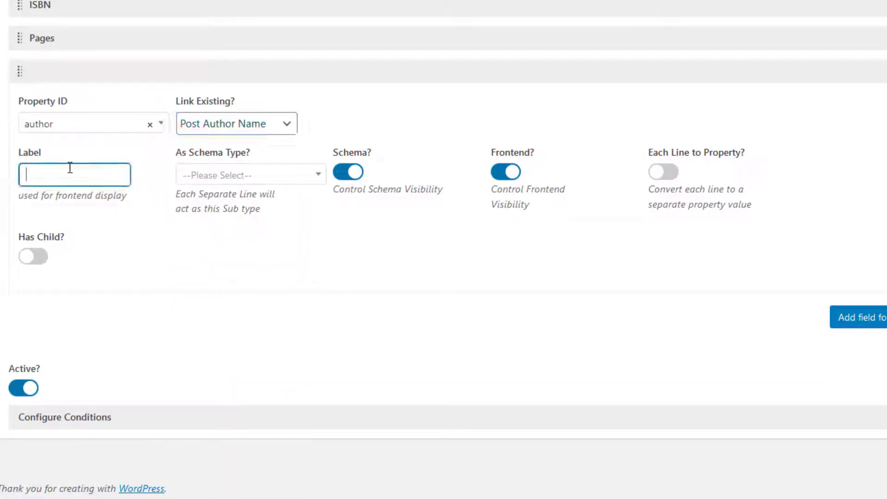
type("Author")
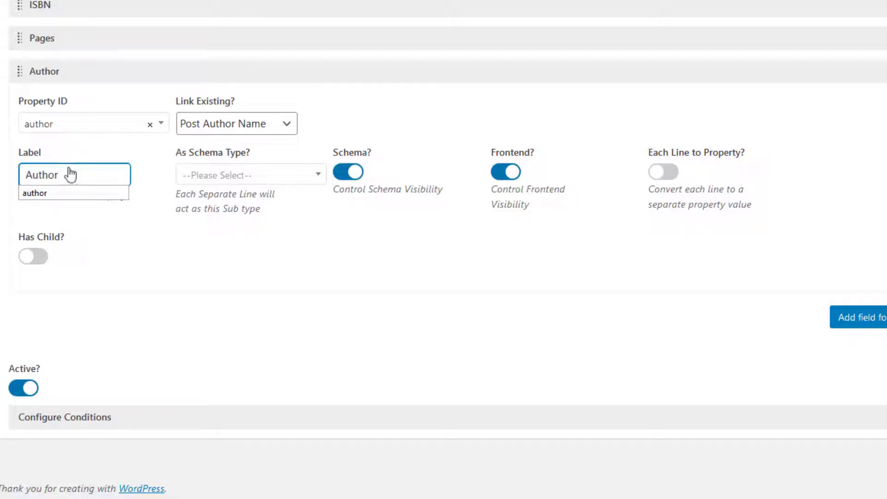
left_click(79, 145)
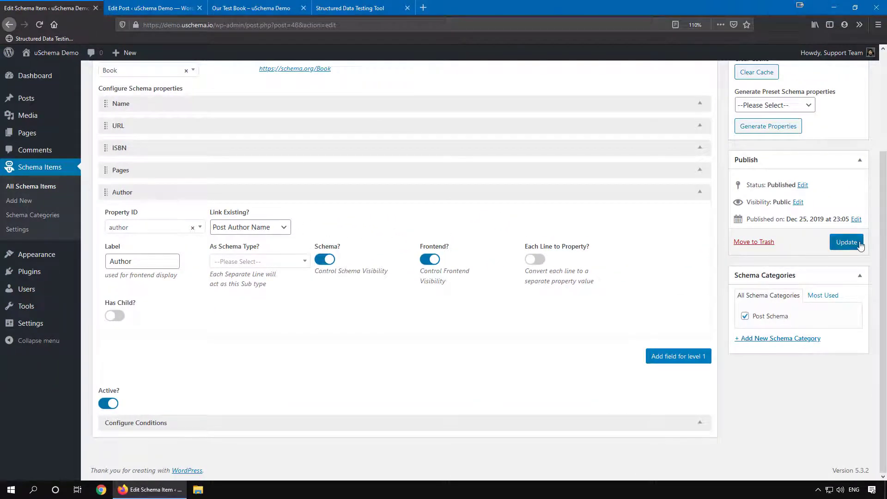
left_click(860, 245)
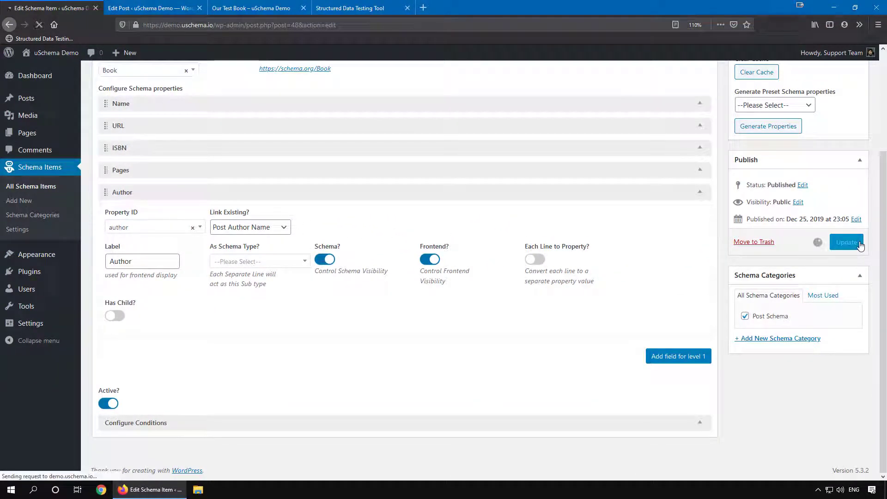
Rerun the structured data test on the book post and examine the author's type and name under Book.
left_click(355, 10)
left_click(39, 25)
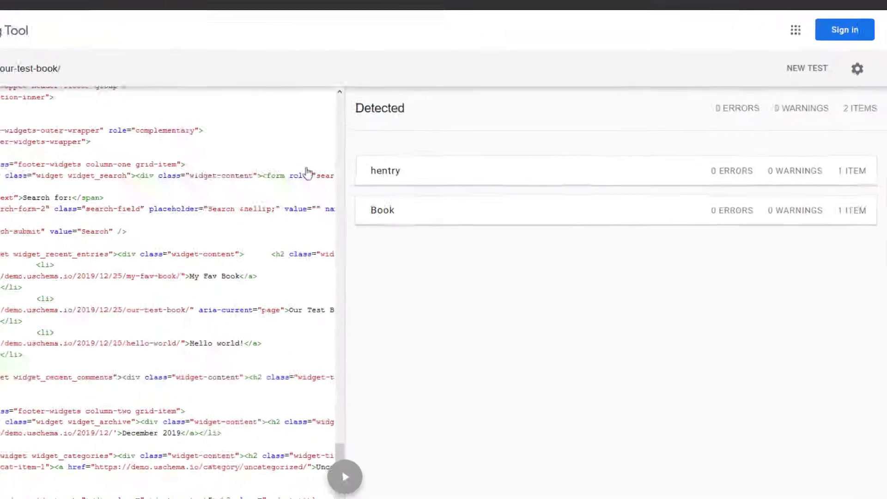
left_click(393, 210)
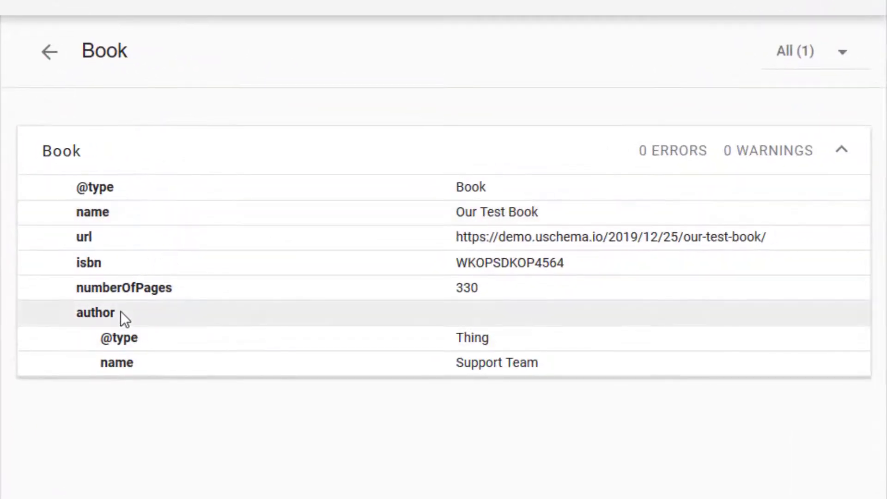
left_click_drag(493, 339, 461, 339)
left_click_drag(539, 362, 460, 365)
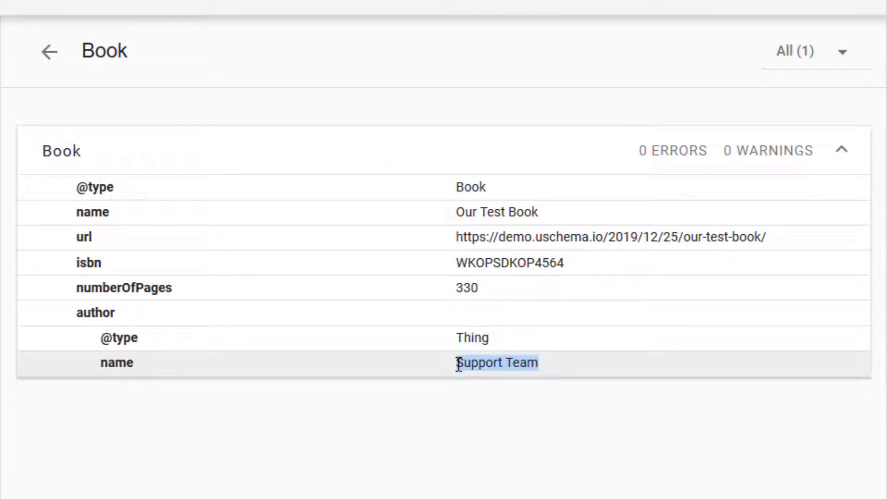
double_click(480, 339)
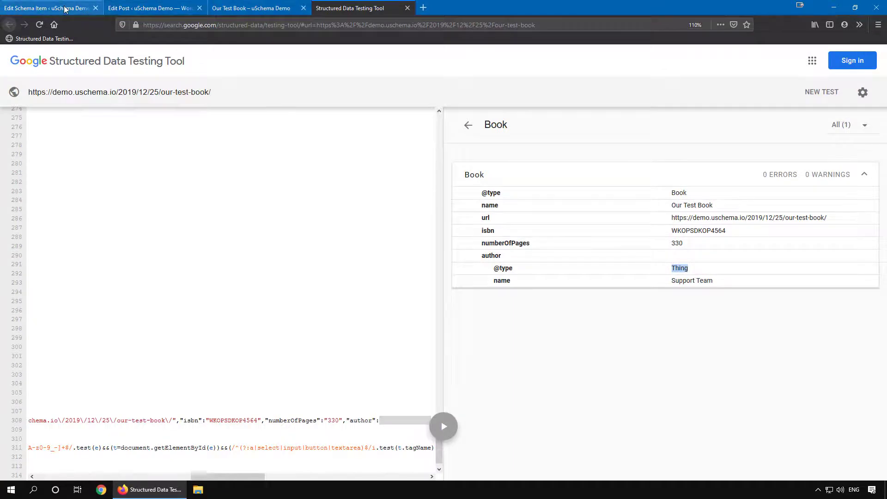
Set the Author property's As Schema Type option to Person in the Book schema item and update it.
left_click(47, 8)
left_click(205, 318)
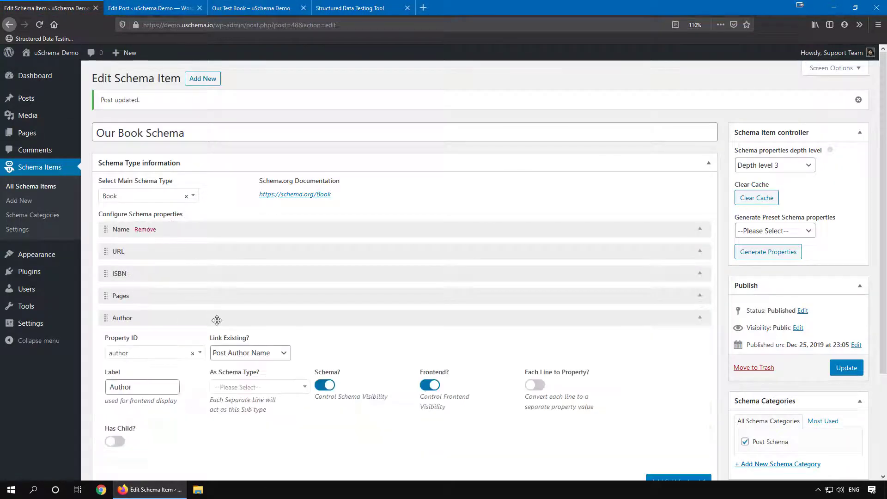
scroll(214, 319, "down", 3)
left_click(255, 261)
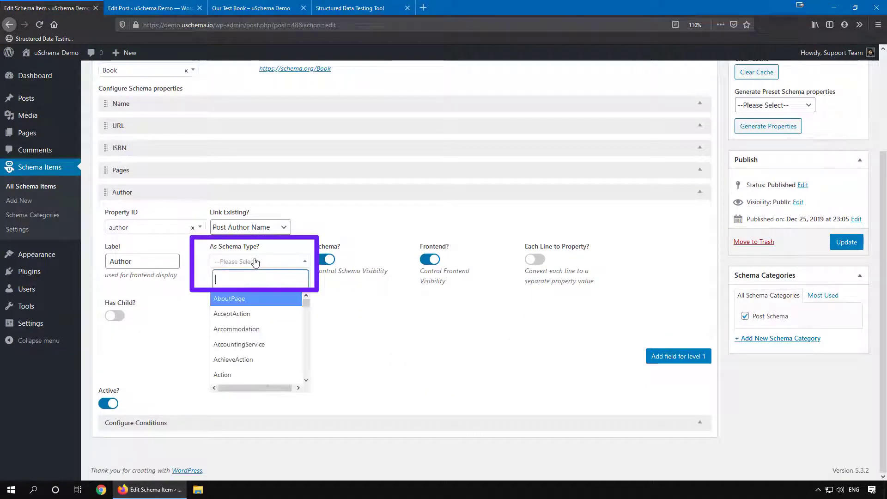
type("Pers")
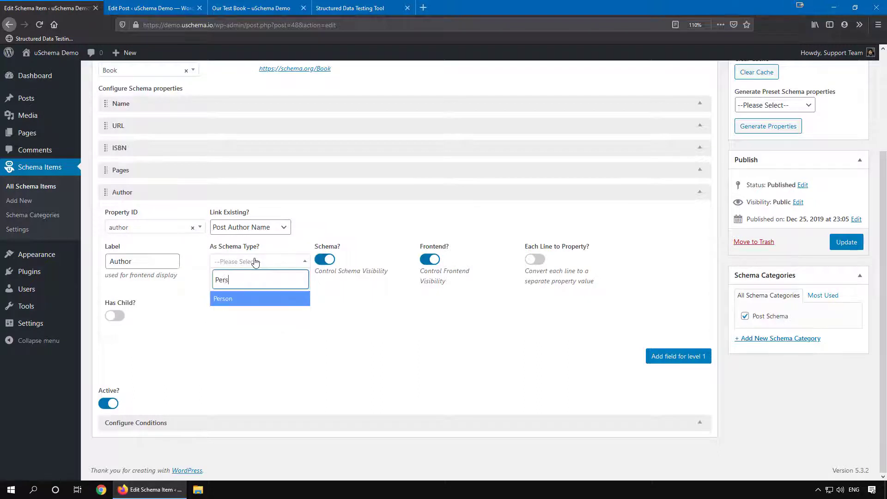
left_click(241, 299)
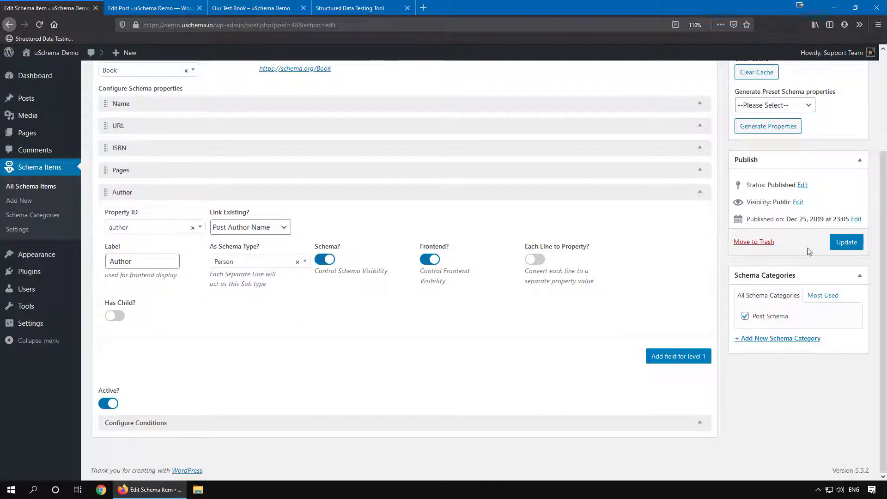
left_click(847, 242)
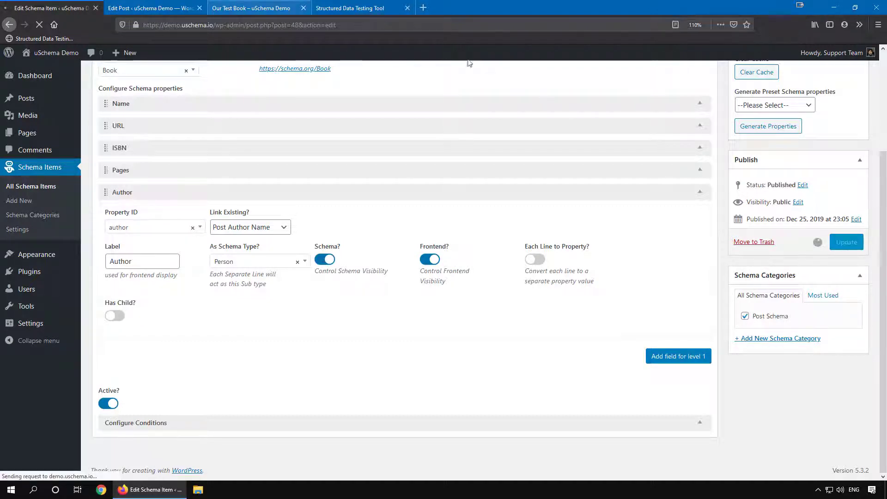
left_click(349, 9)
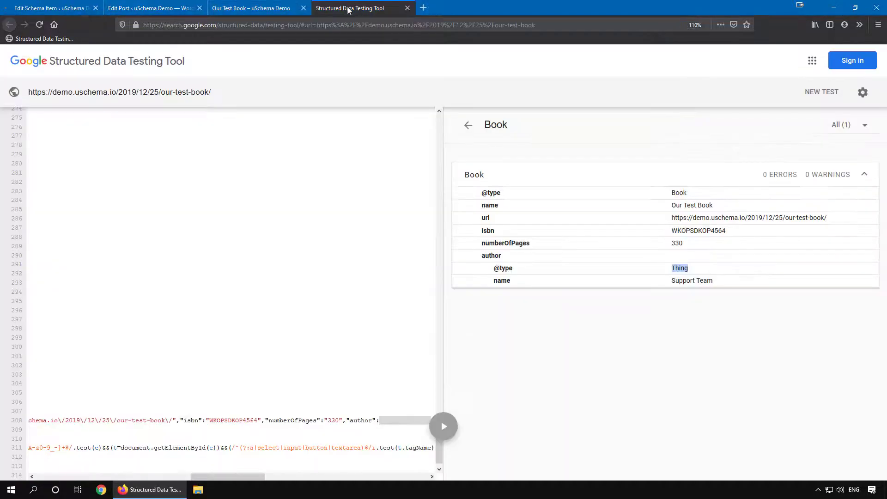
left_click(40, 25)
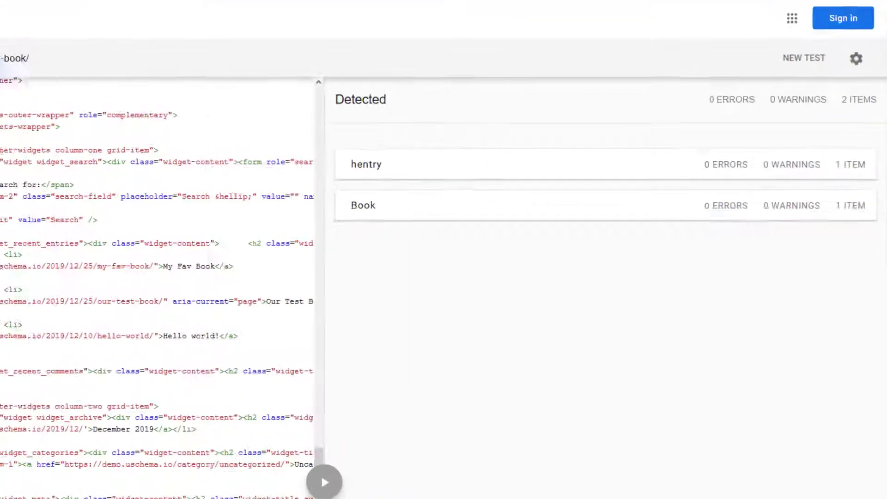
left_click(535, 210)
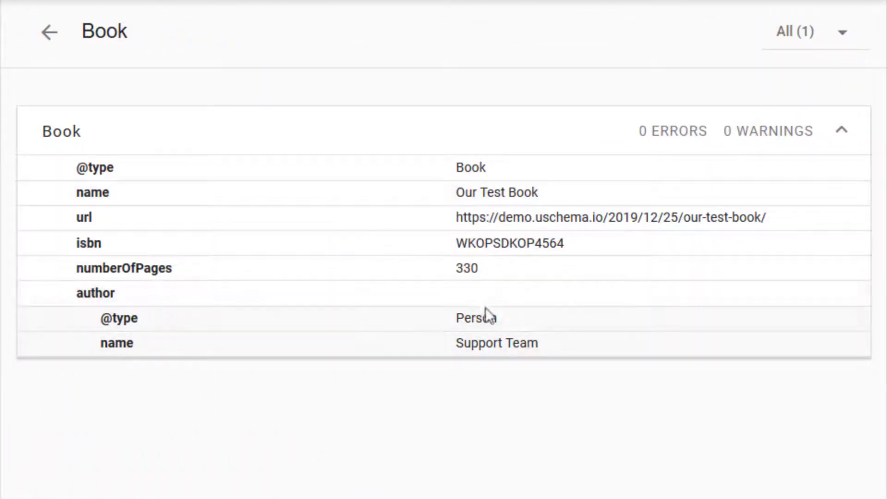
left_click_drag(503, 320, 460, 322)
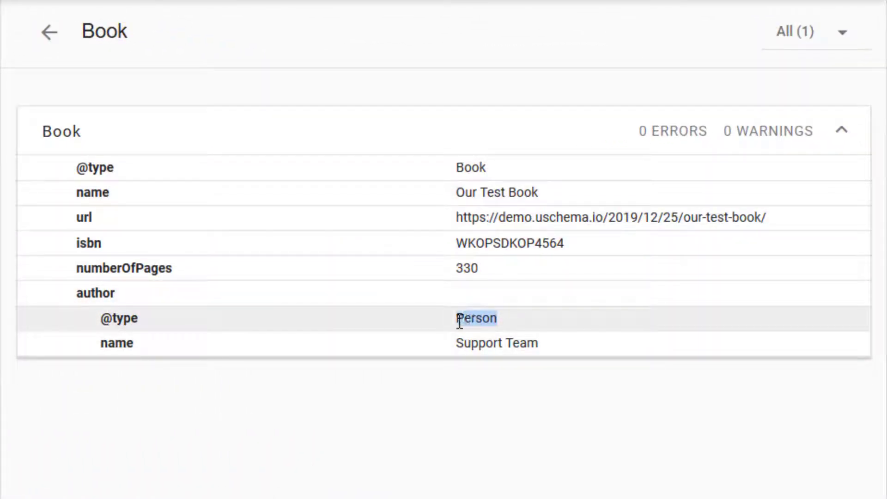
left_click_drag(536, 343, 457, 343)
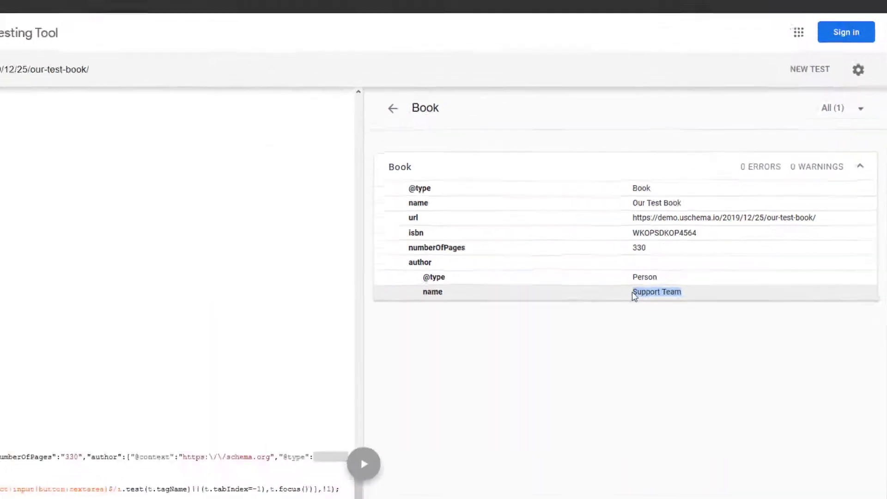
Add another level 1 field to the Our Book Schema item and set its Property ID to genre.
left_click(54, 9)
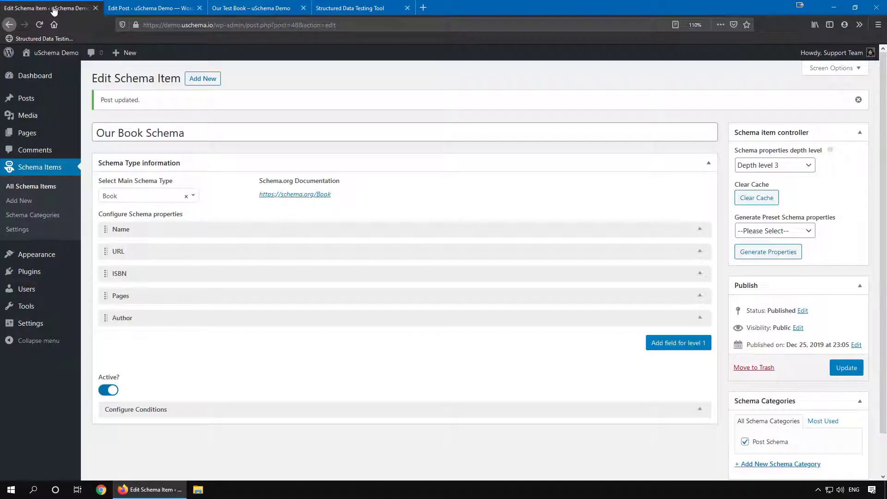
scroll(462, 231, "down", 2)
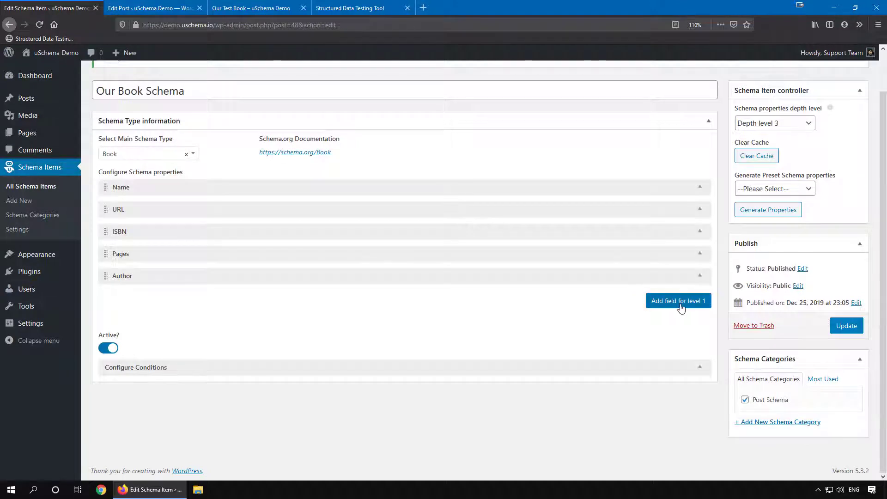
left_click(679, 303)
left_click(287, 301)
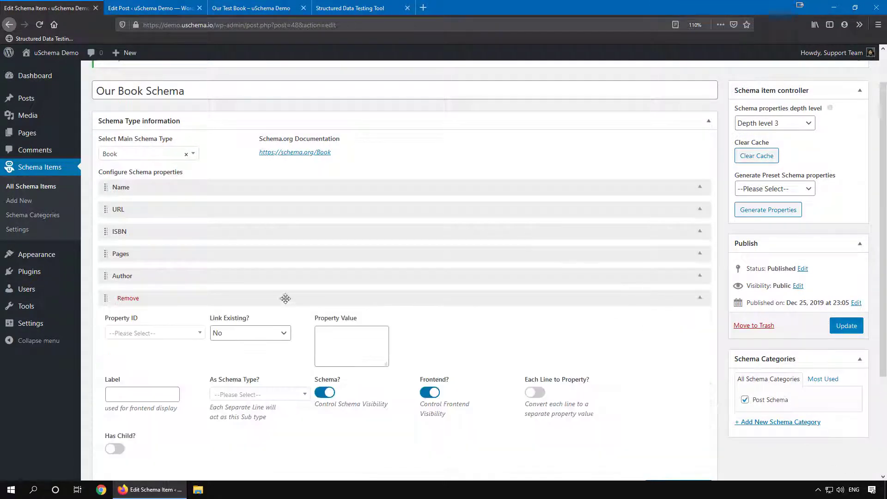
scroll(255, 230, "down", 3)
left_click(241, 200)
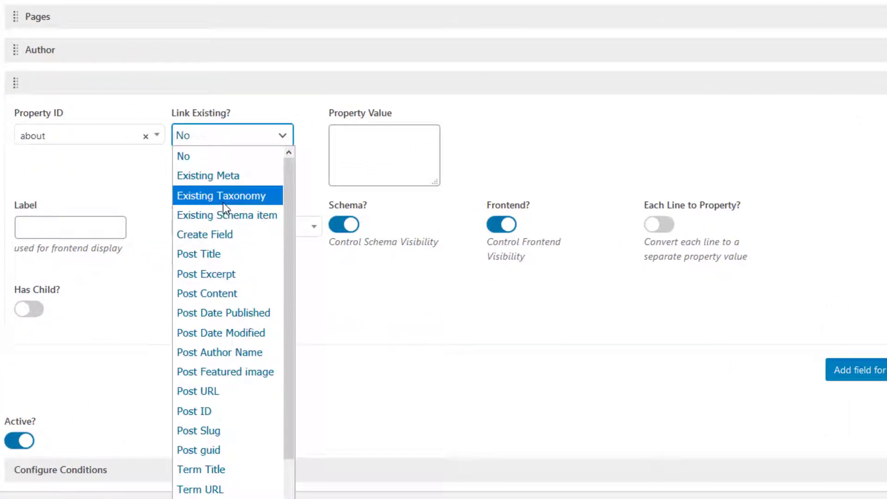
left_click(101, 140)
type("genr")
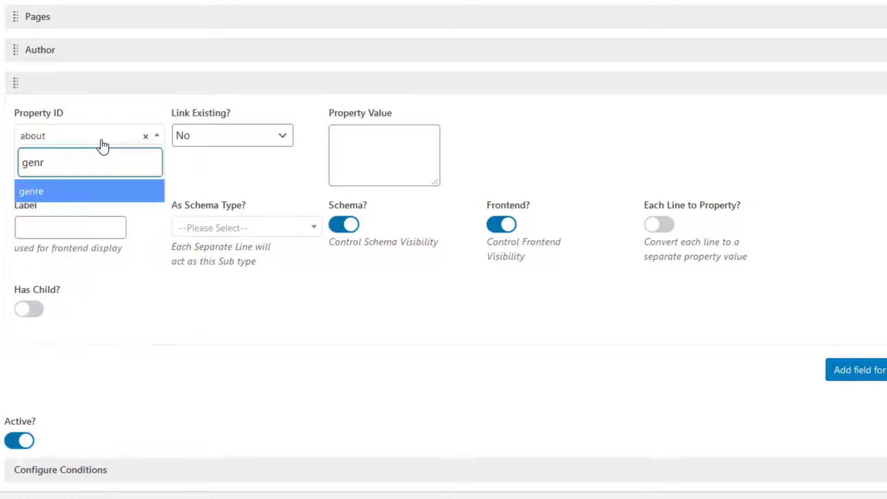
left_click(72, 192)
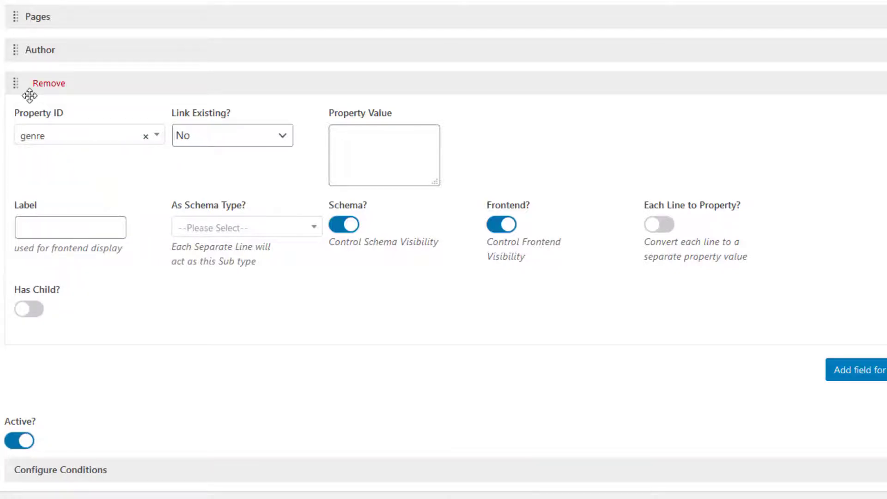
Label the new field genre, link it to the existing post_tag taxonomy, and update the Our Book Schema item.
left_click(45, 219)
type("genre")
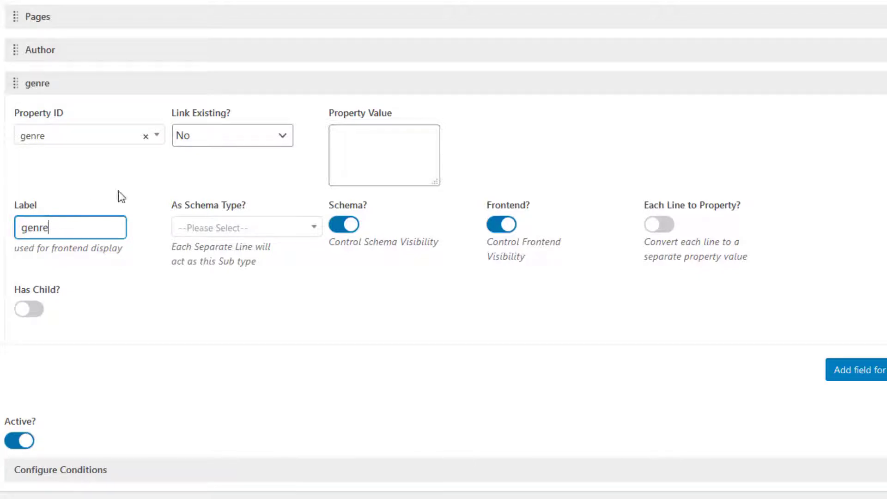
left_click(256, 138)
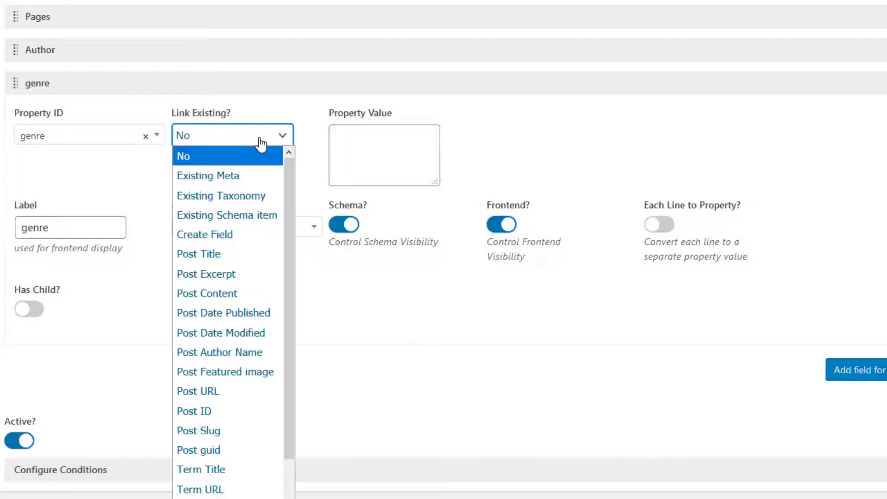
left_click(241, 198)
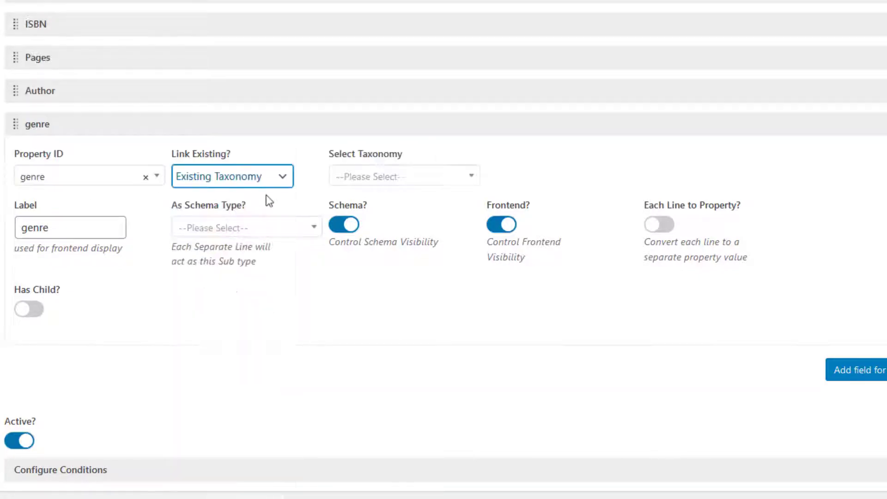
left_click(407, 189)
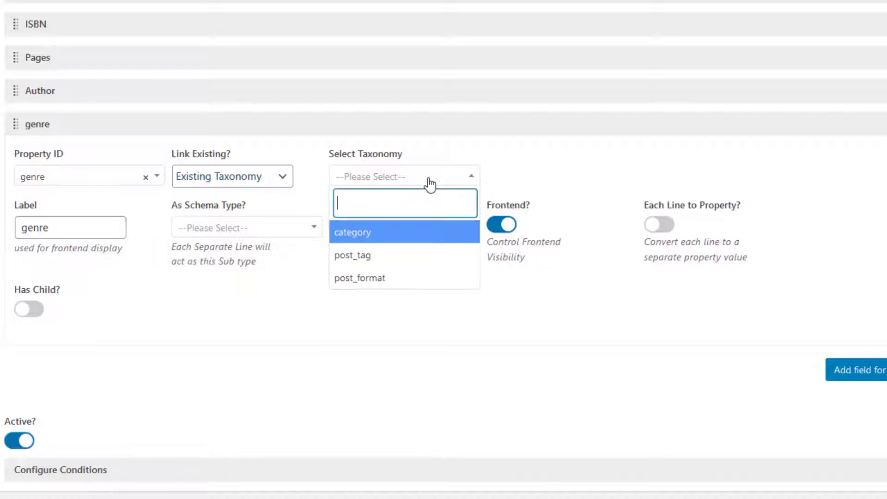
left_click(381, 262)
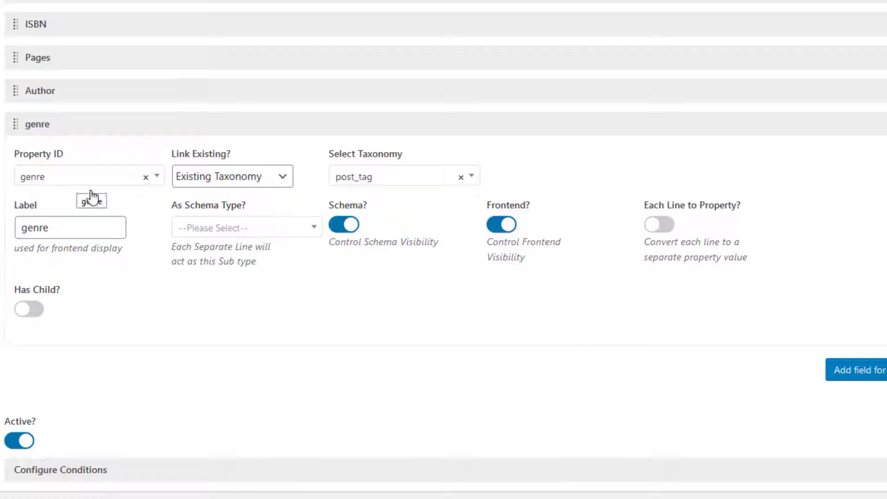
mouse_move(55, 141)
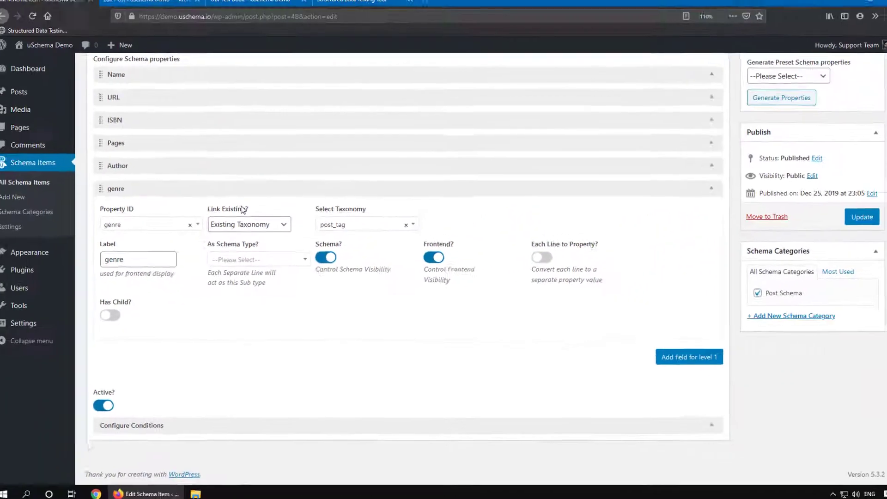
left_click(847, 226)
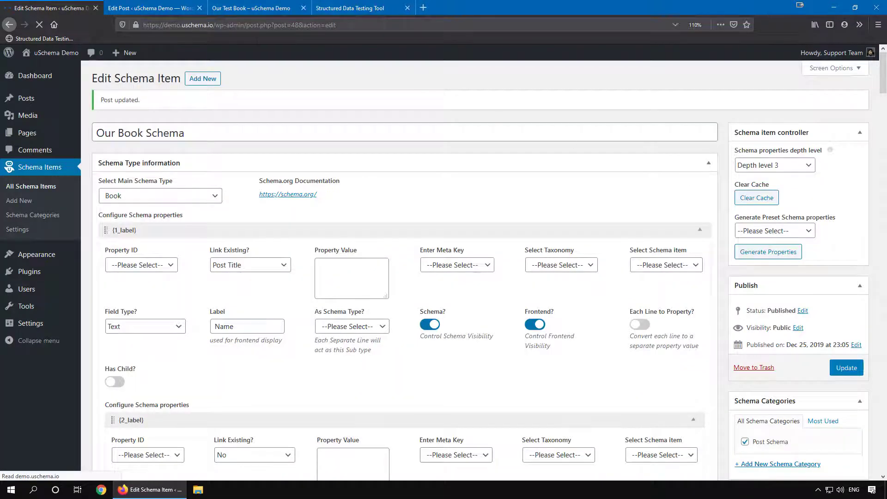
Add the tags Horror and Fiction to the book post and update the post.
left_click(149, 9)
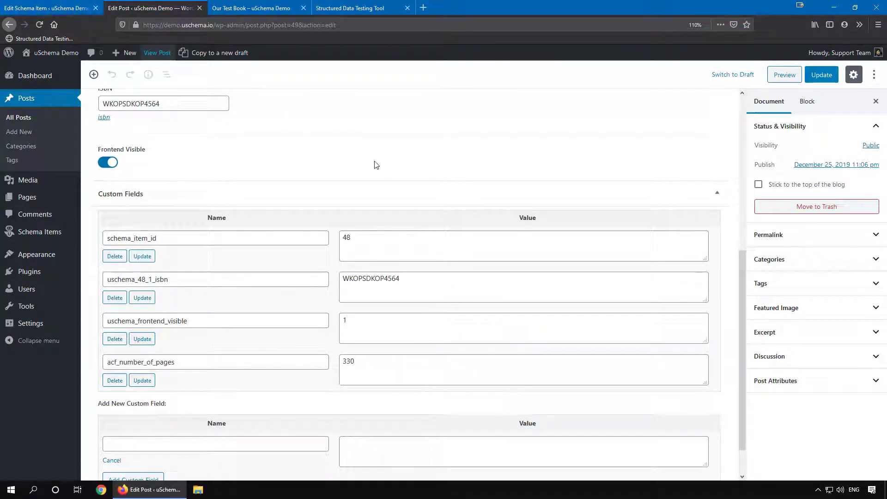
scroll(377, 165, "up", 2)
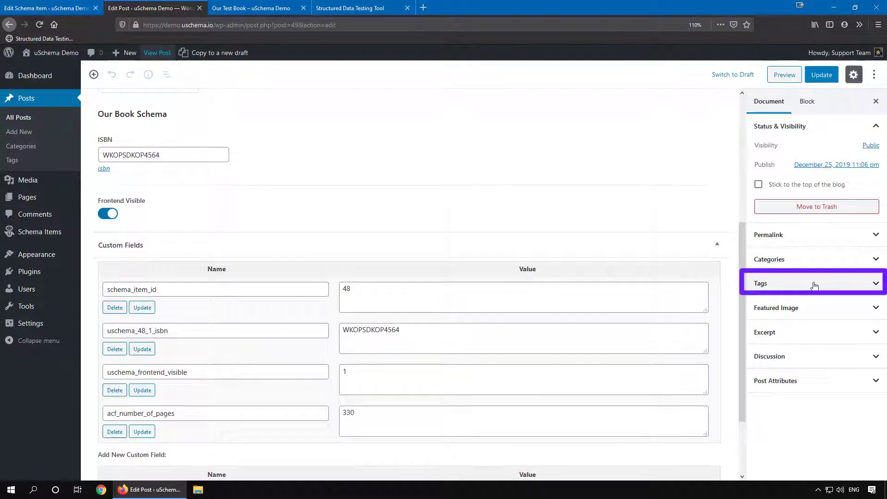
left_click(814, 285)
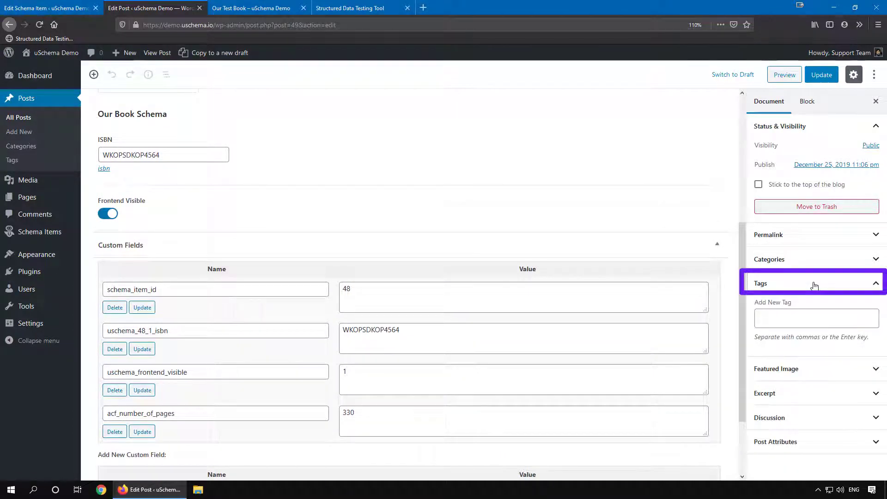
left_click(793, 322)
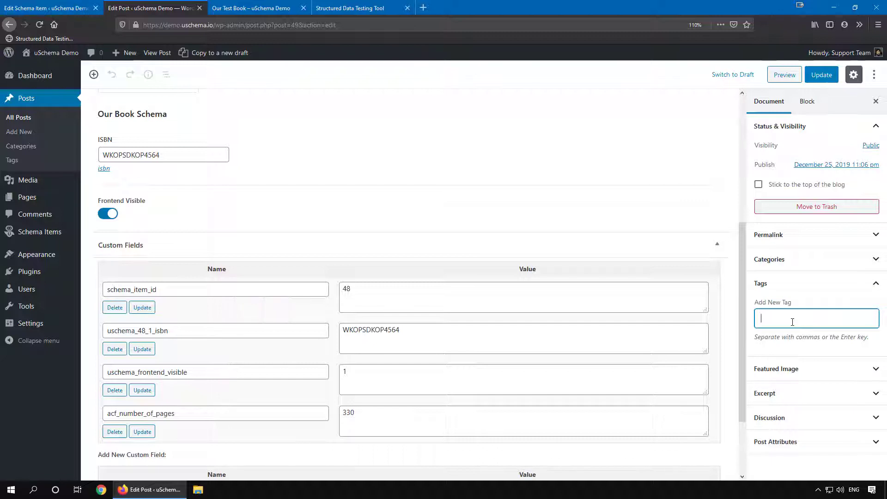
type("H")
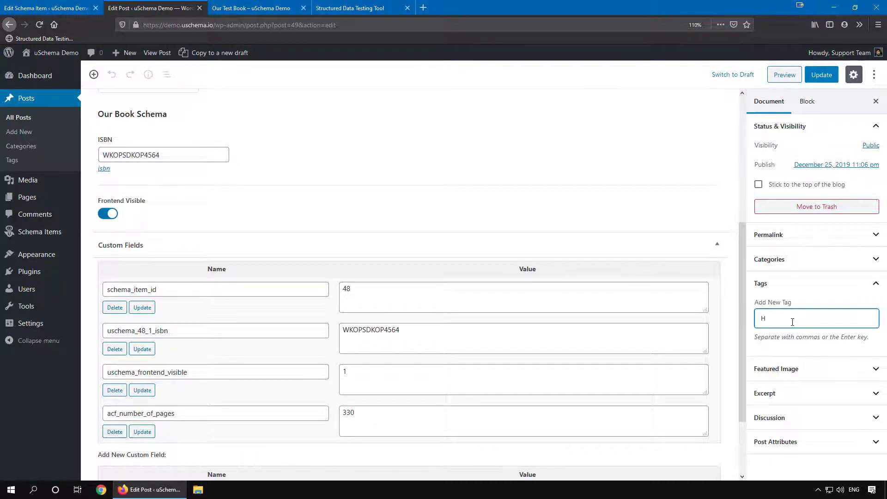
type("oo")
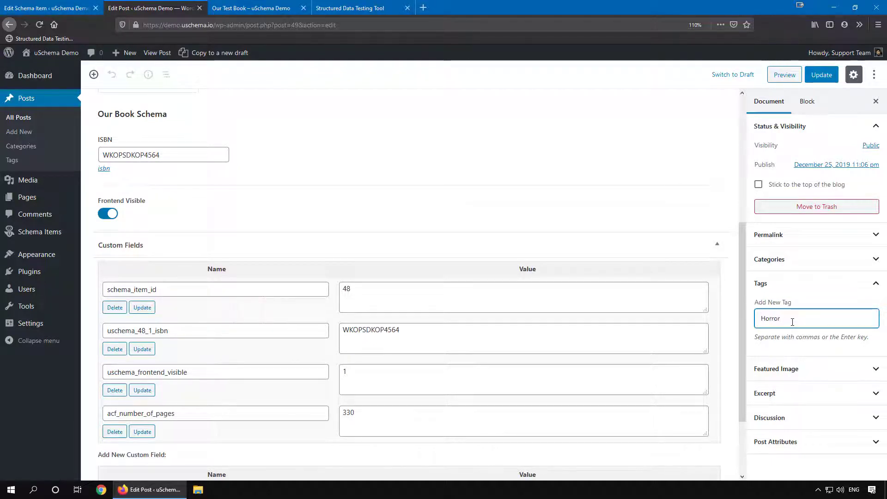
type("Horror")
key("Return")
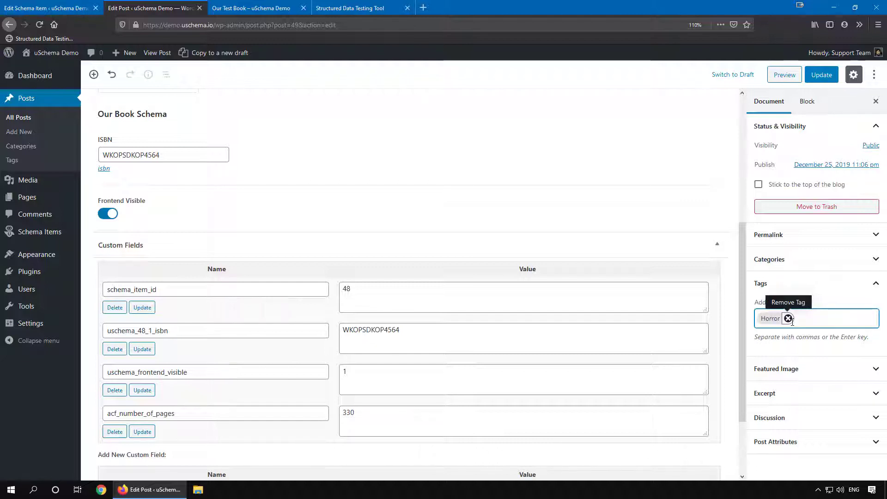
type("Fiction")
key("Return")
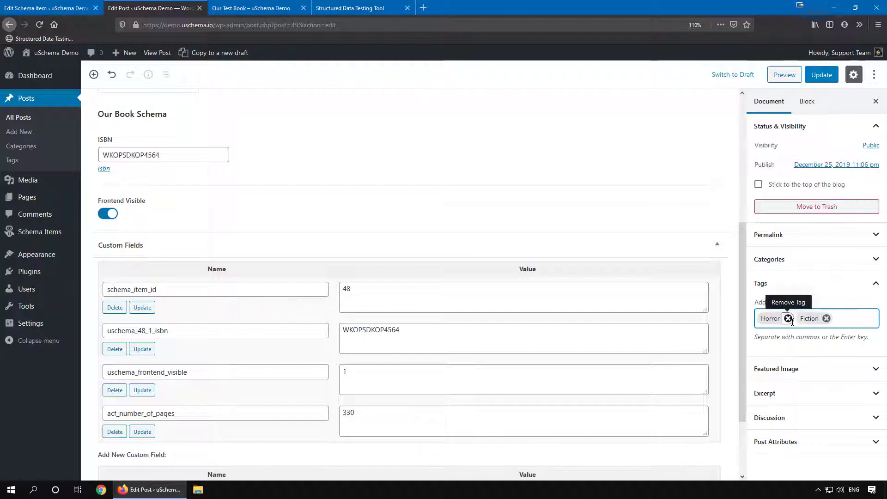
left_click(823, 82)
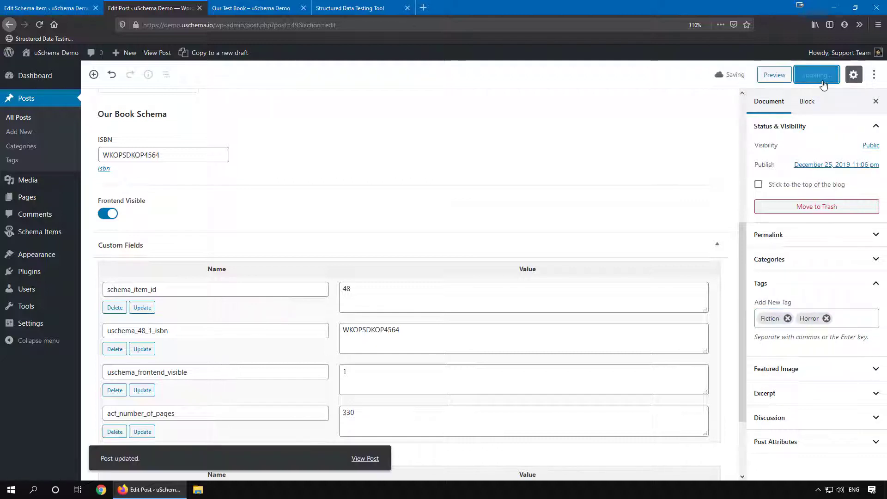
Rerun the structured data test on the book post and examine the genre properties and their values under Book.
left_click(355, 9)
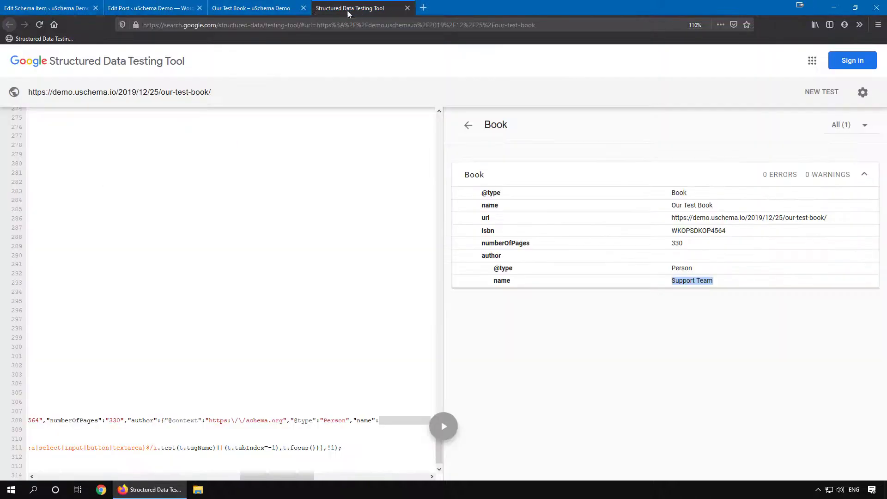
left_click(39, 26)
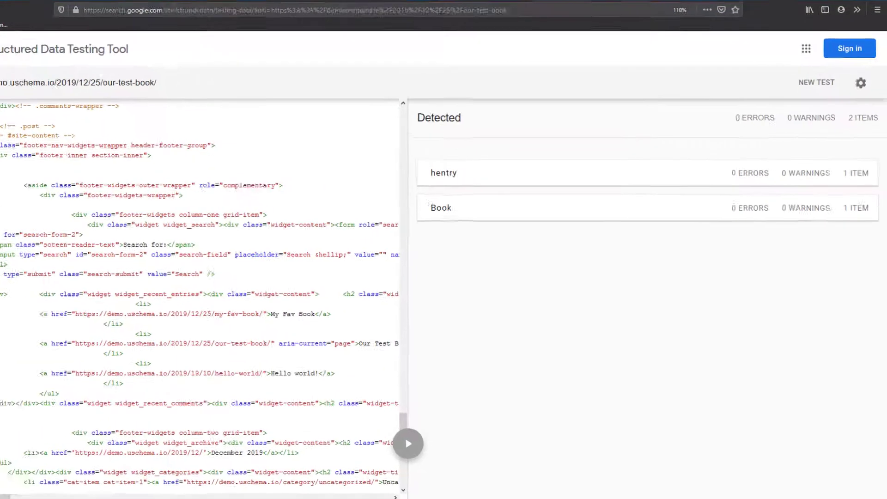
left_click(567, 203)
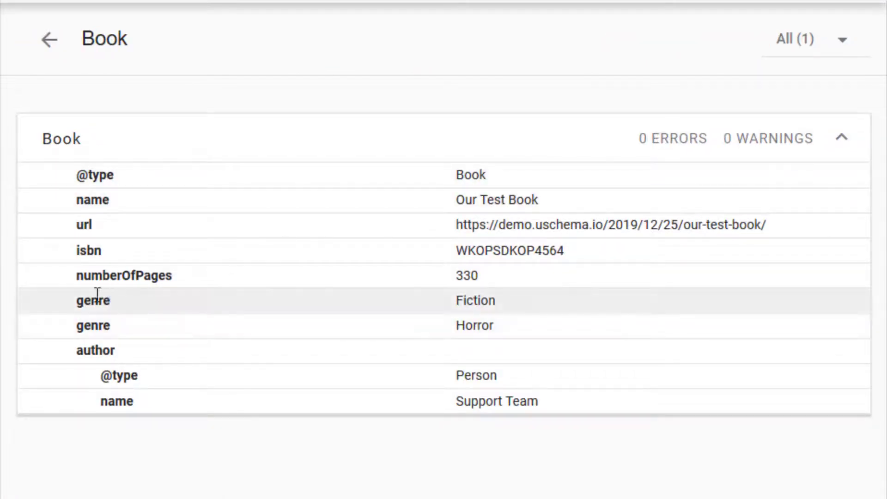
left_click_drag(111, 300, 74, 301)
left_click_drag(112, 324, 80, 326)
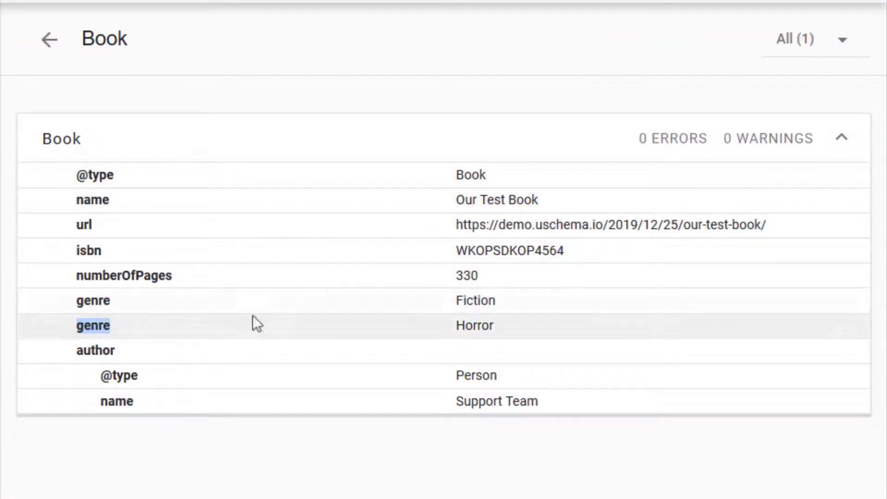
double_click(477, 299)
double_click(478, 325)
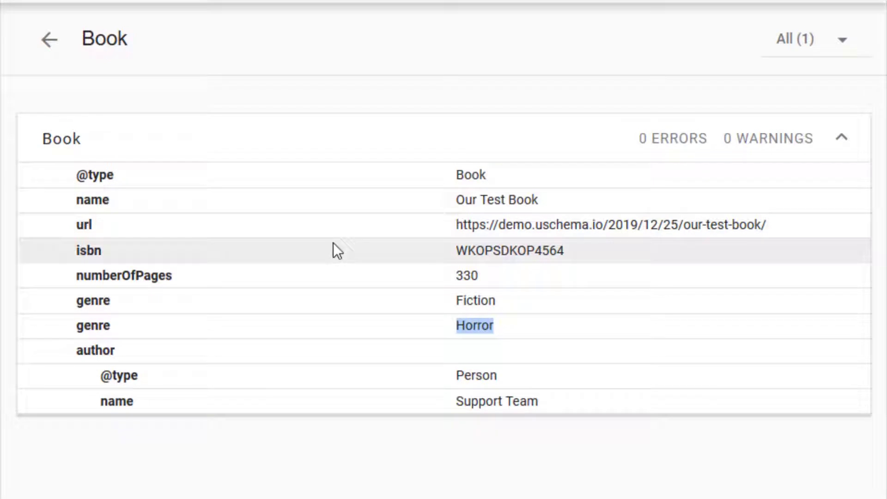
Add another level 1 field to the Our Book Schema item and link it to Post Date Published.
left_click(60, 9)
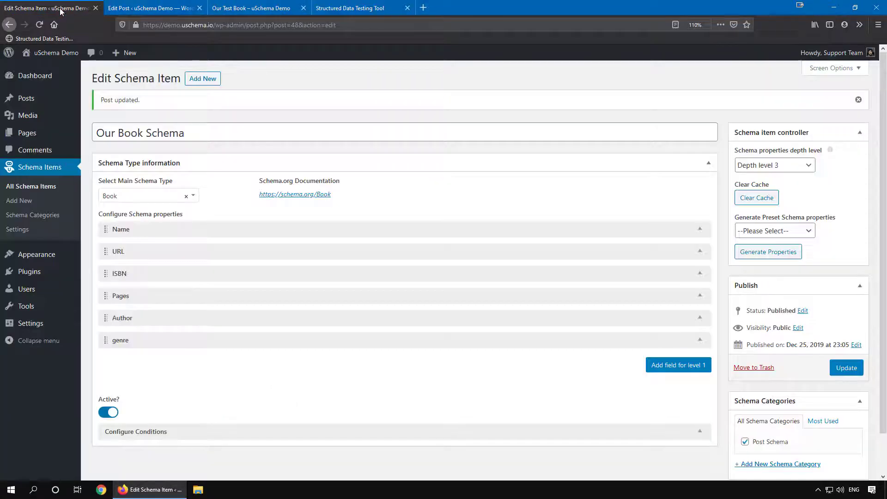
scroll(518, 246, "down", 1)
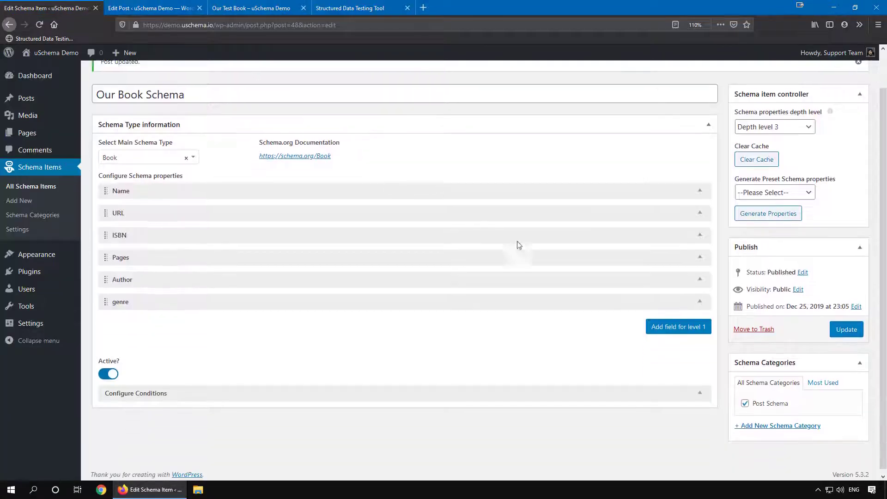
left_click(686, 330)
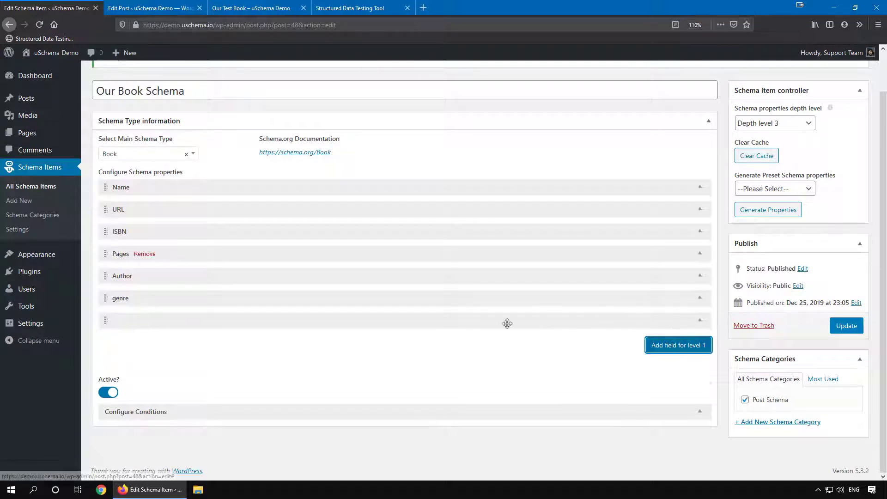
left_click(213, 320)
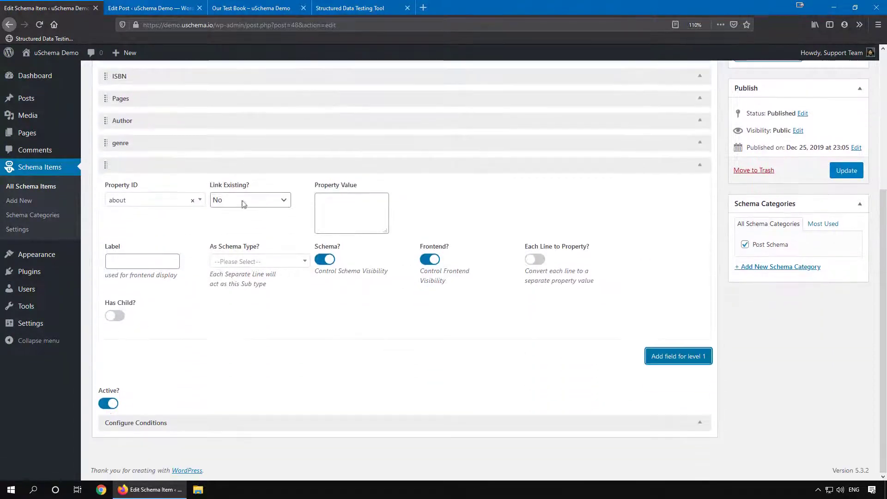
left_click(248, 204)
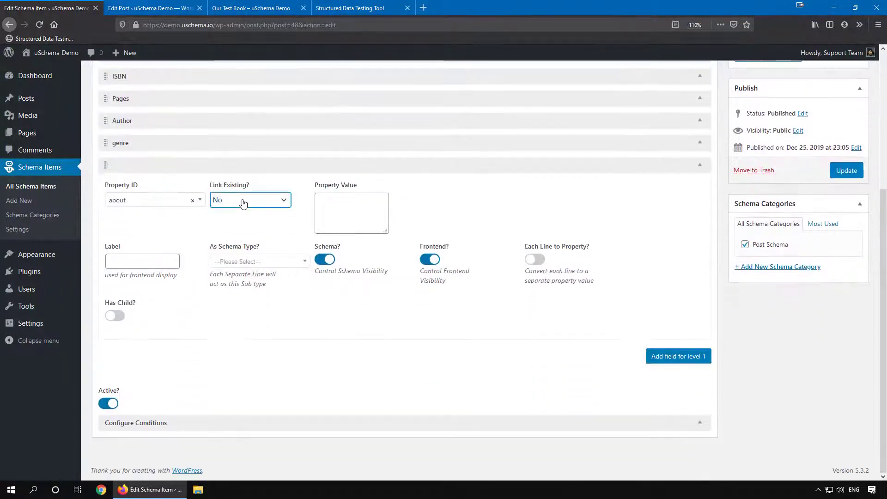
left_click(276, 207)
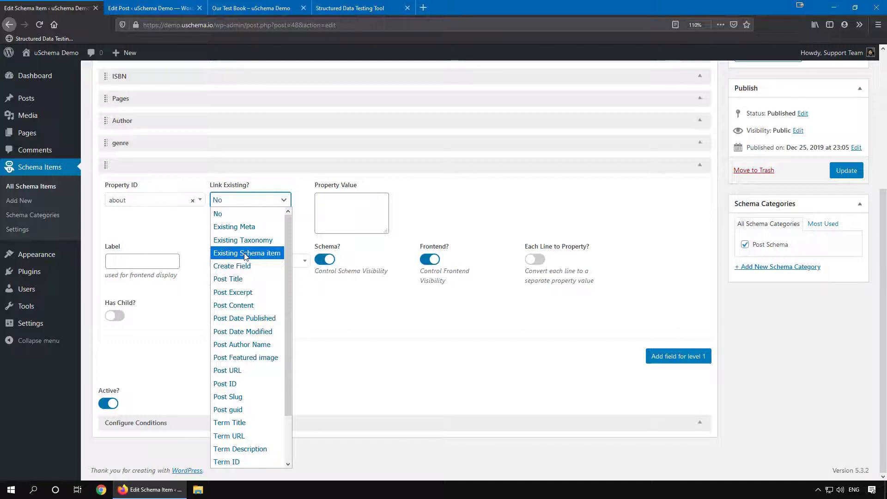
left_click(235, 319)
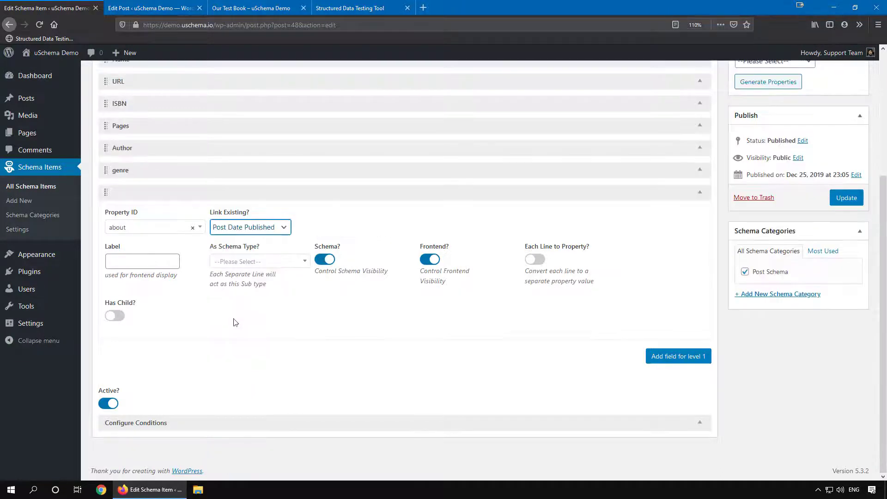
Set the new field's Property ID to datePublished and its label to Date Published.
left_click(144, 228)
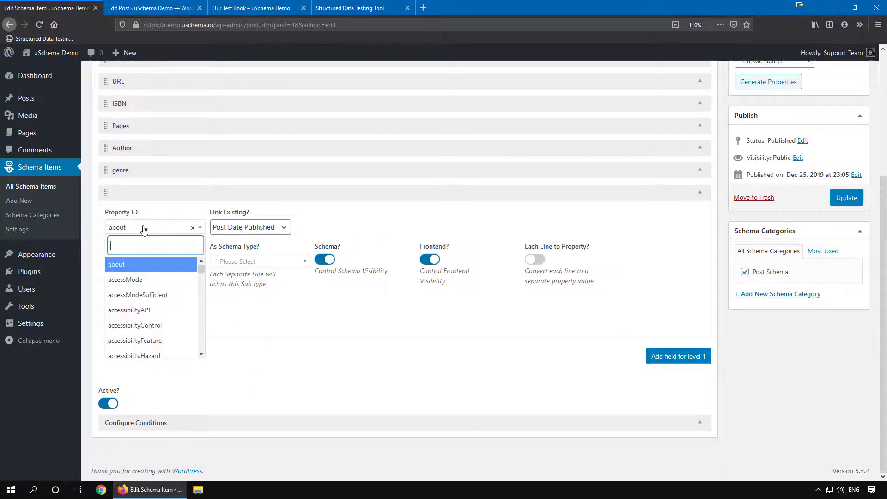
type("date")
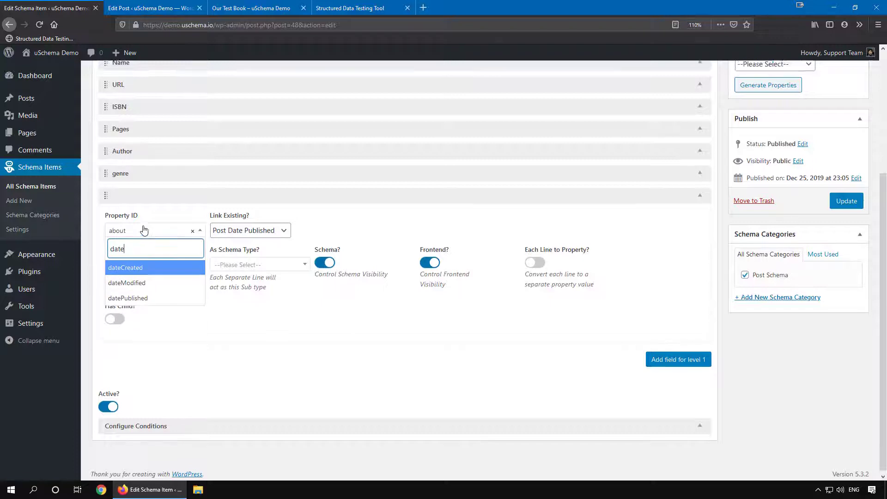
scroll(143, 236, "up", 2)
left_click(144, 334)
left_click(148, 283)
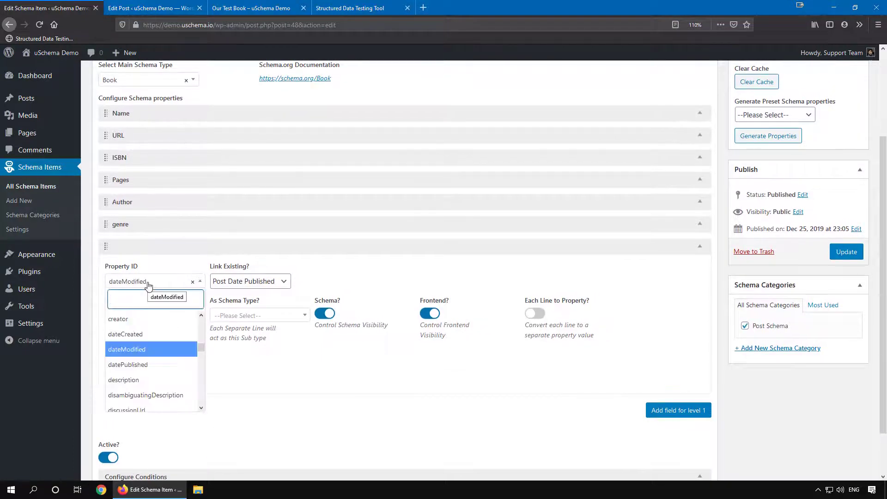
type("date")
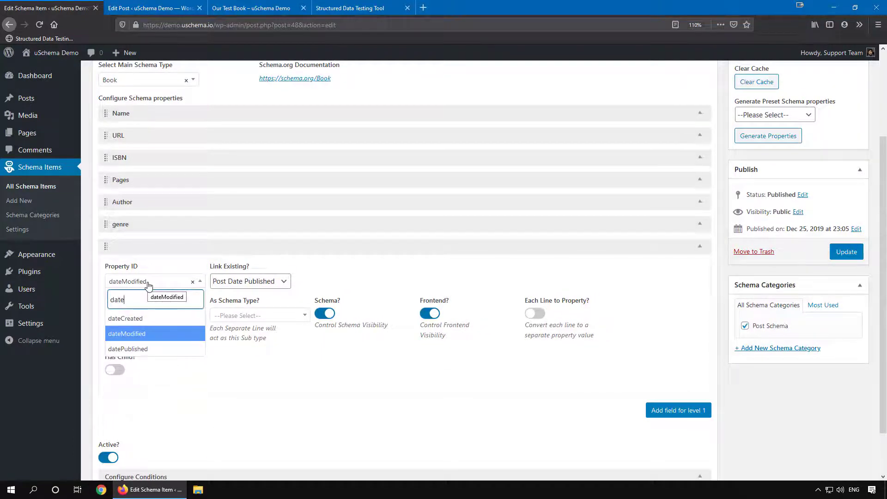
left_click(132, 349)
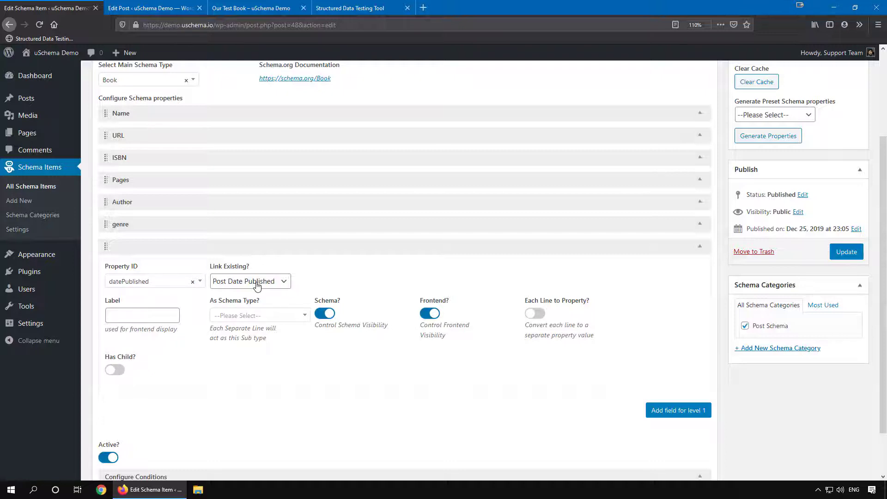
left_click(132, 318)
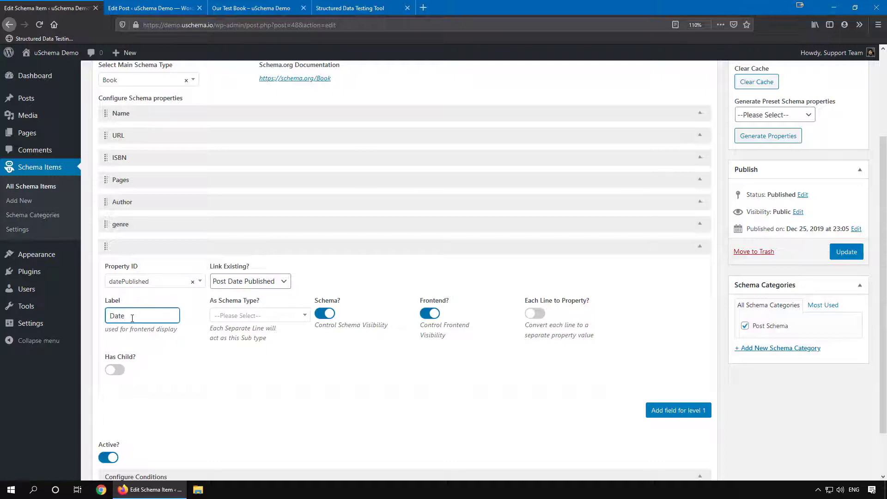
type("Date Published")
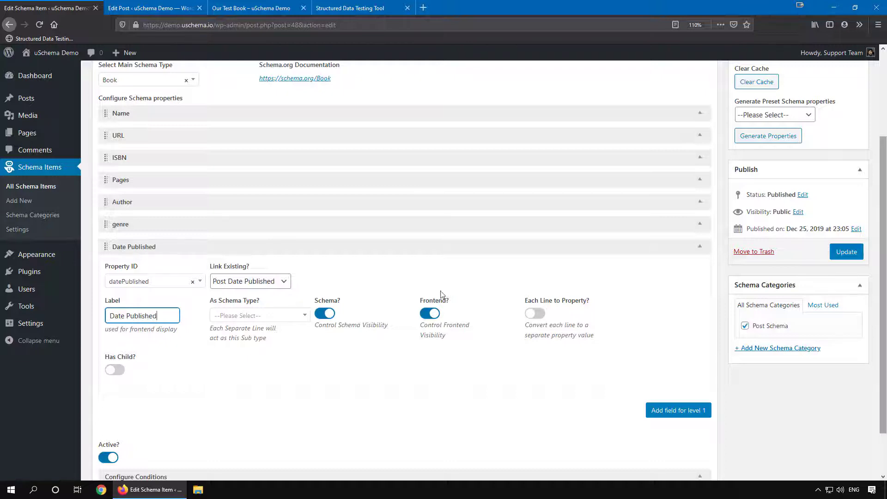
Update the Our Book Schema item, rerun the structured data test and examine the datePublished property under Book.
left_click(846, 252)
left_click(356, 8)
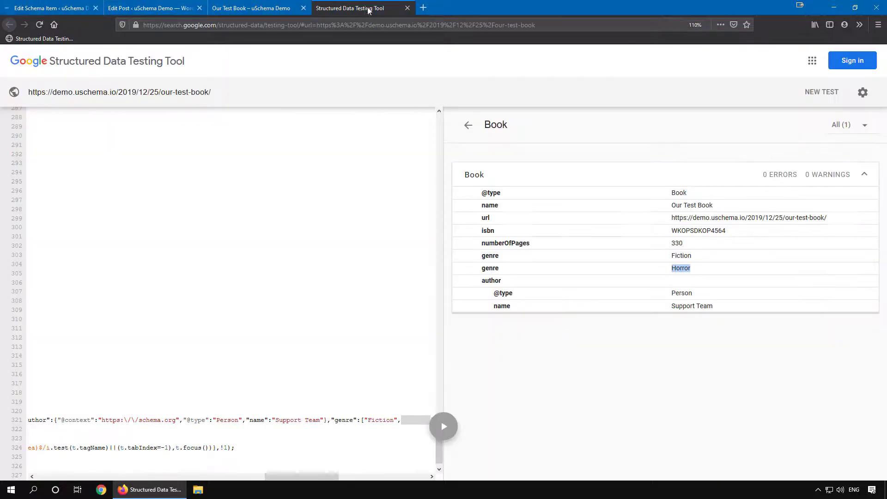
left_click(40, 26)
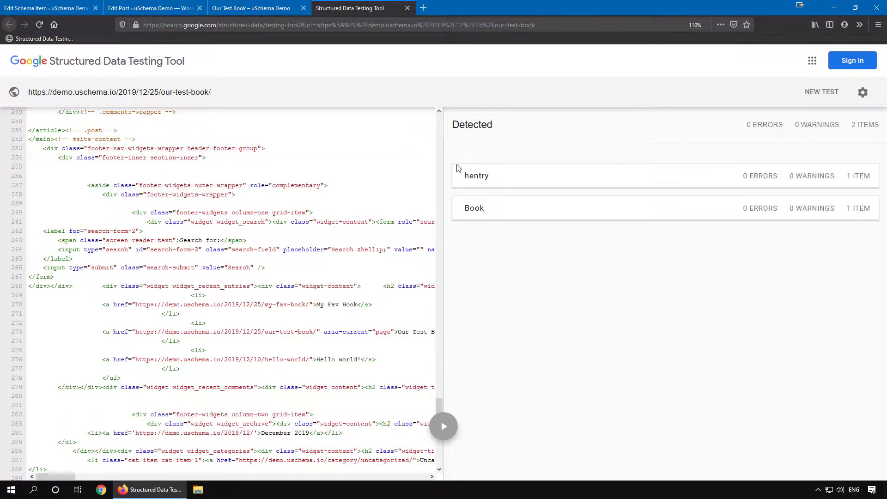
left_click(576, 208)
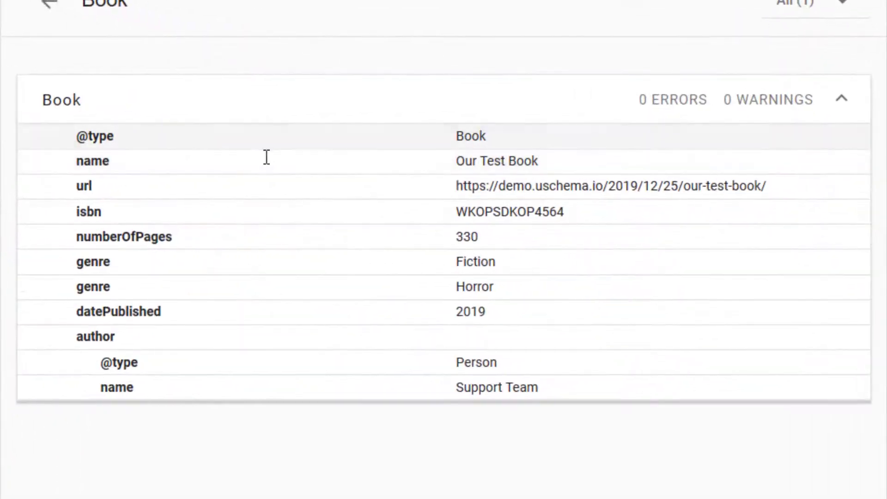
left_click_drag(76, 310, 177, 312)
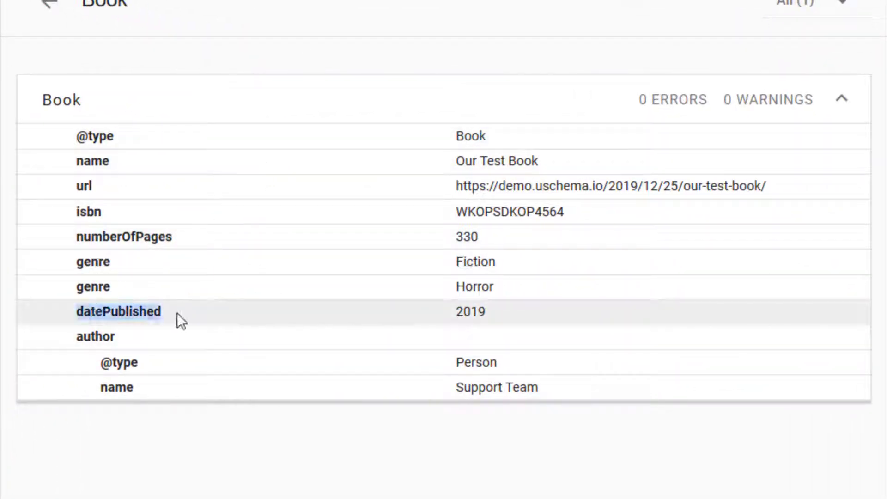
left_click(253, 312)
left_click_drag(462, 307, 448, 307)
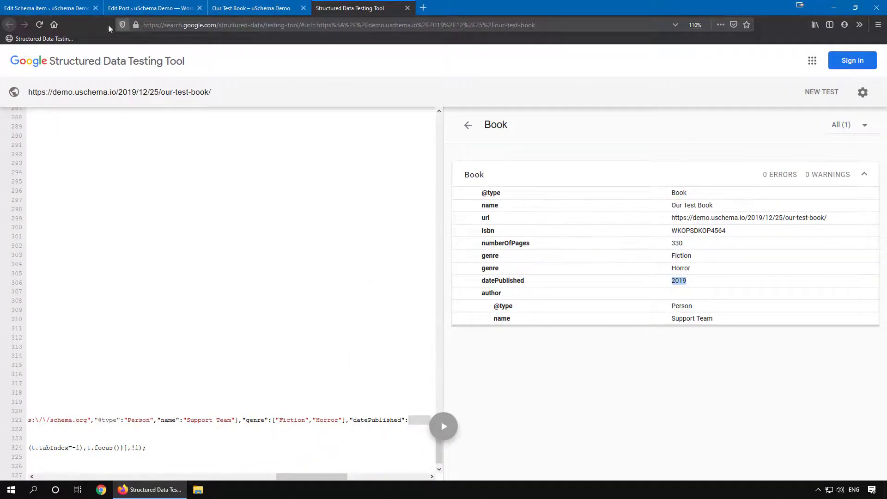
Open the plugin's special settings in a new tab, set the frontend date format to Y-m-d and save the settings.
left_click(56, 7)
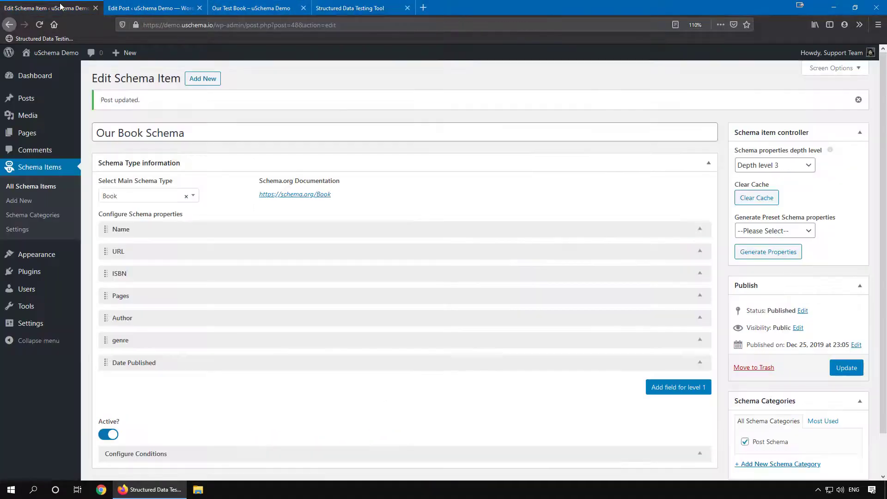
middle_click(38, 227)
left_click(160, 11)
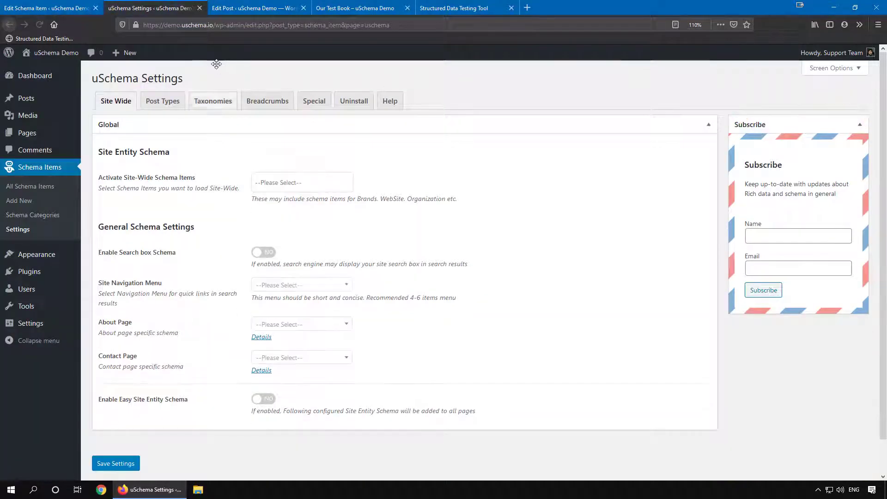
left_click(319, 107)
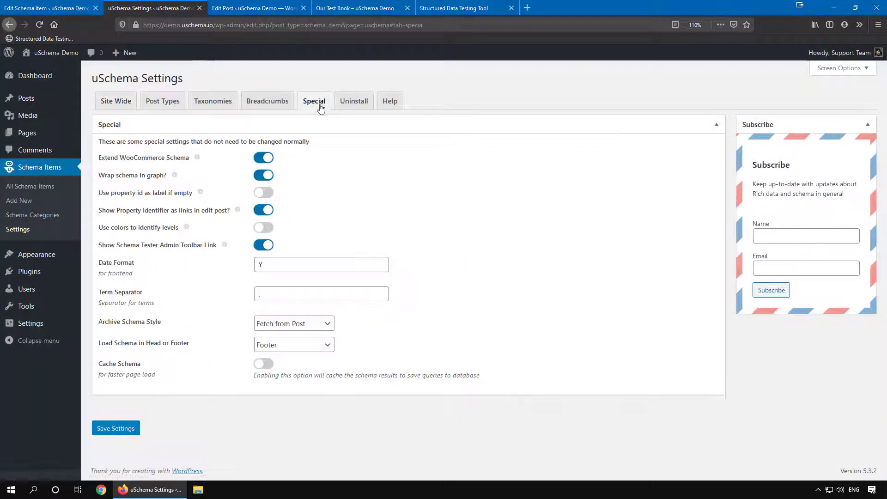
left_click(294, 268)
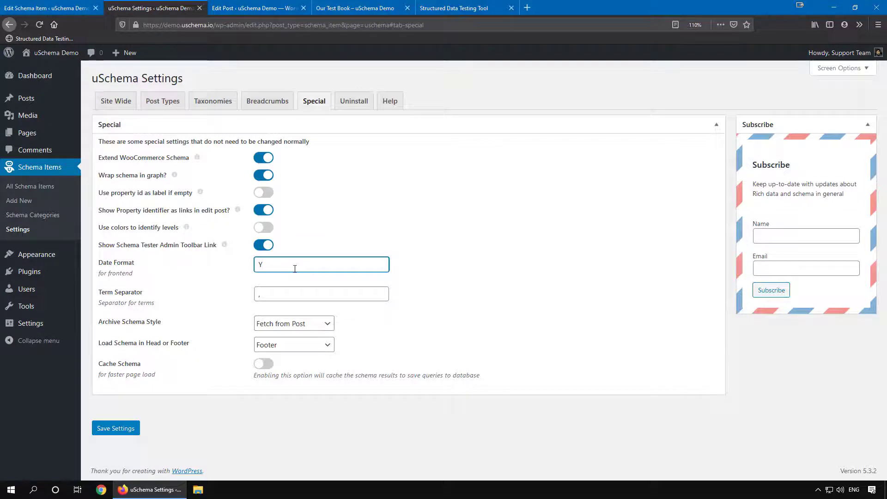
type("-m-d")
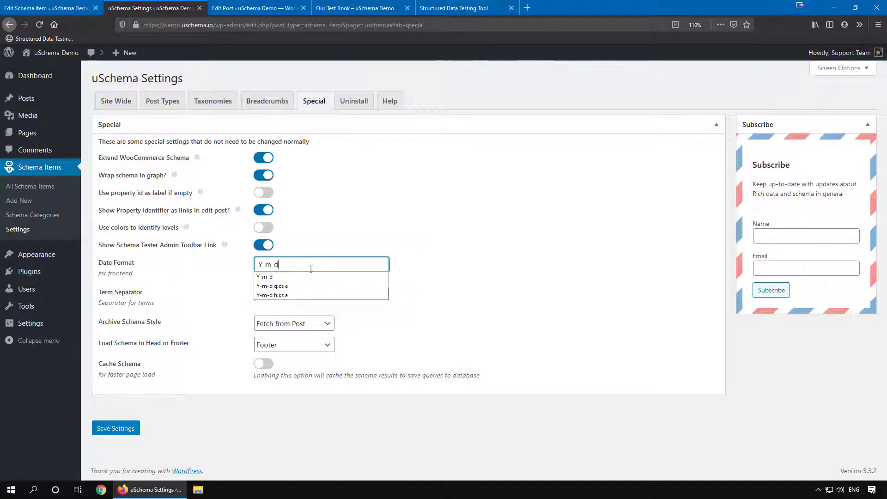
left_click(432, 276)
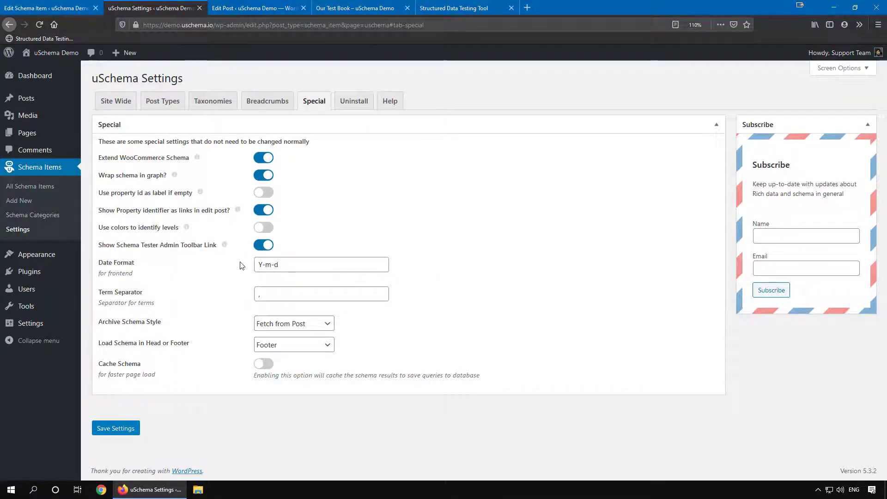
left_click(118, 430)
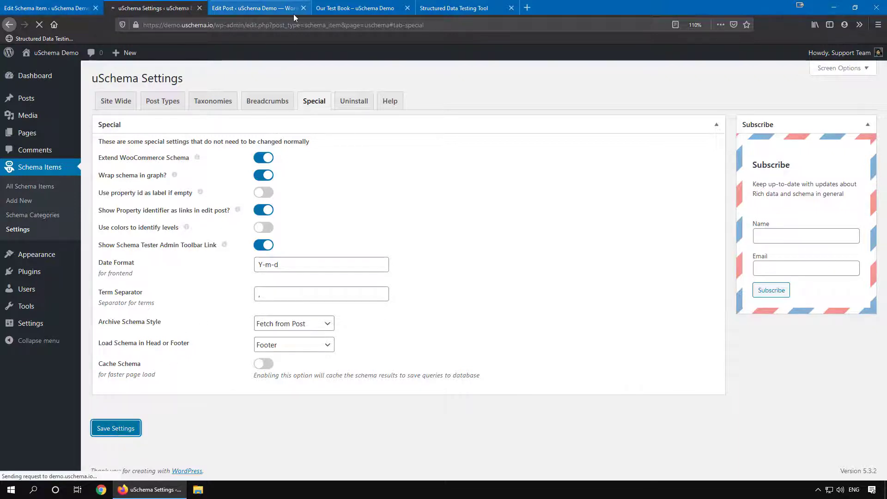
Rerun the structured data test on the book post and check the format of the datePublished value under Book.
left_click(467, 9)
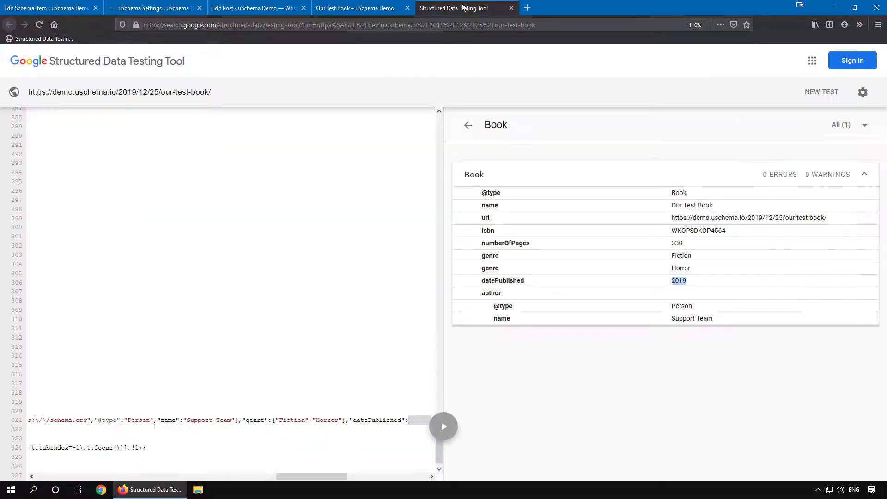
left_click(41, 24)
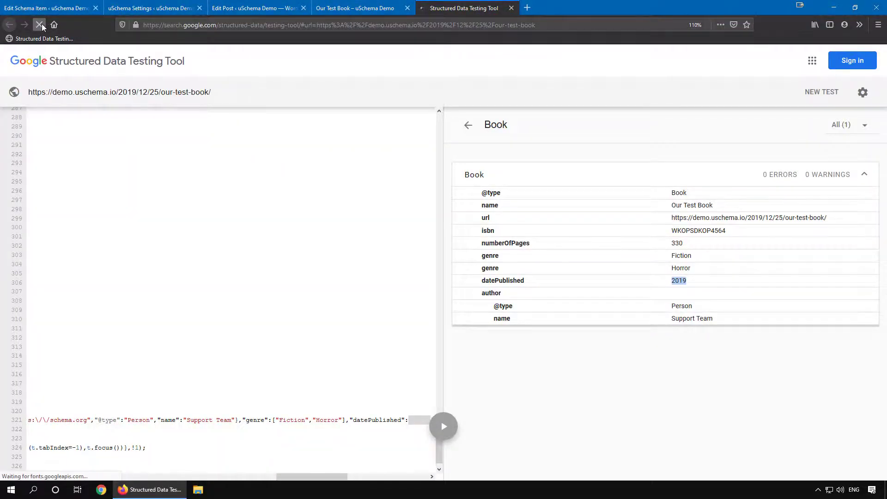
left_click(566, 210)
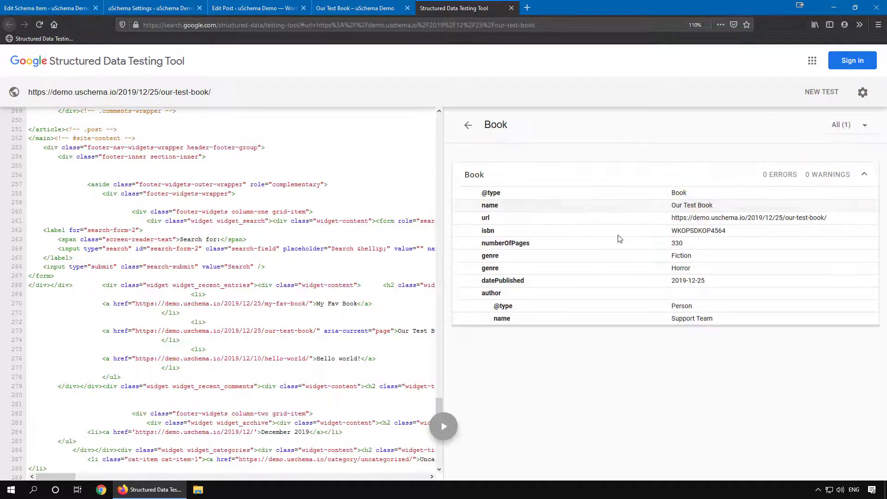
left_click_drag(712, 283, 676, 283)
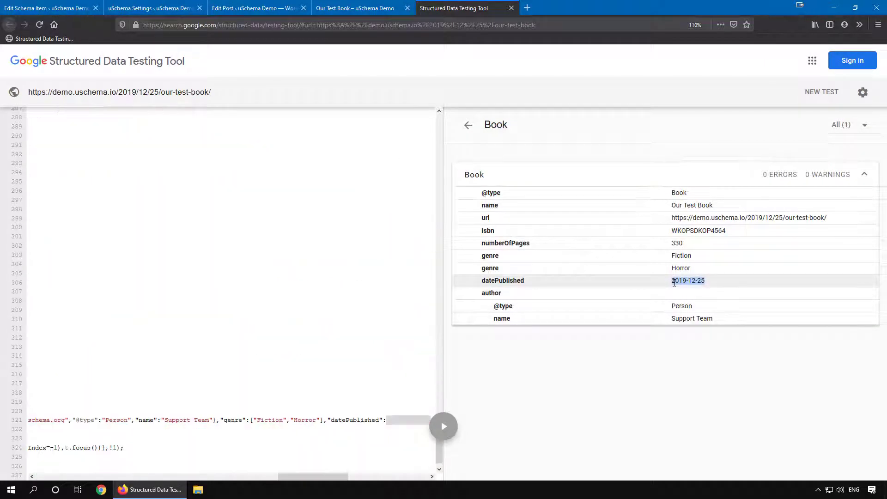
Add another level 1 field after Date Published in the Our Book Schema item and link it to Post Featured image.
left_click(45, 9)
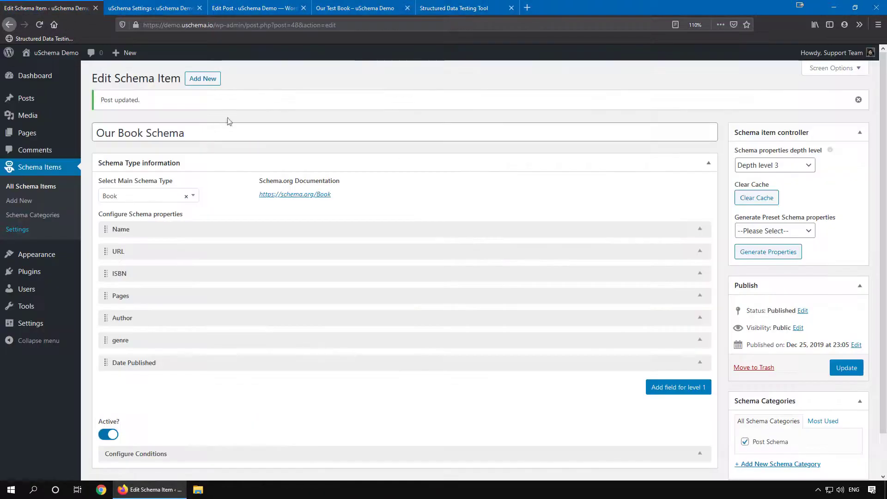
left_click(676, 388)
scroll(257, 339, "down", 1)
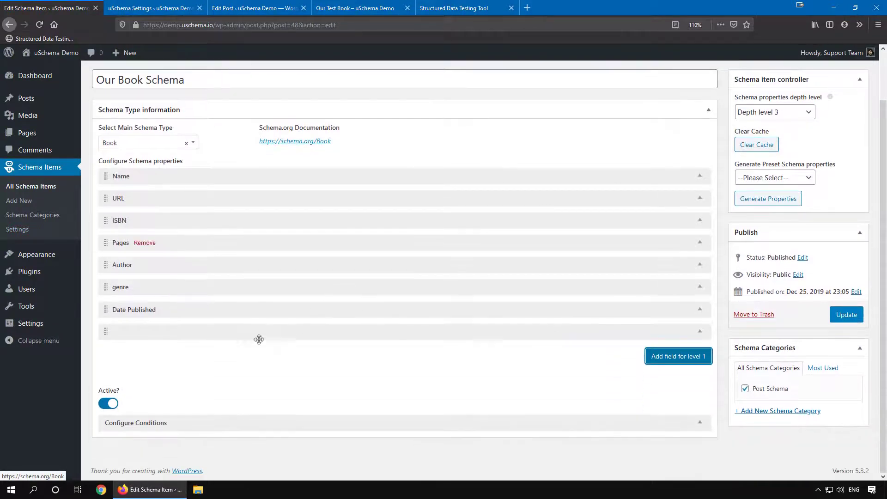
left_click(222, 335)
scroll(241, 278, "down", 3)
left_click(255, 205)
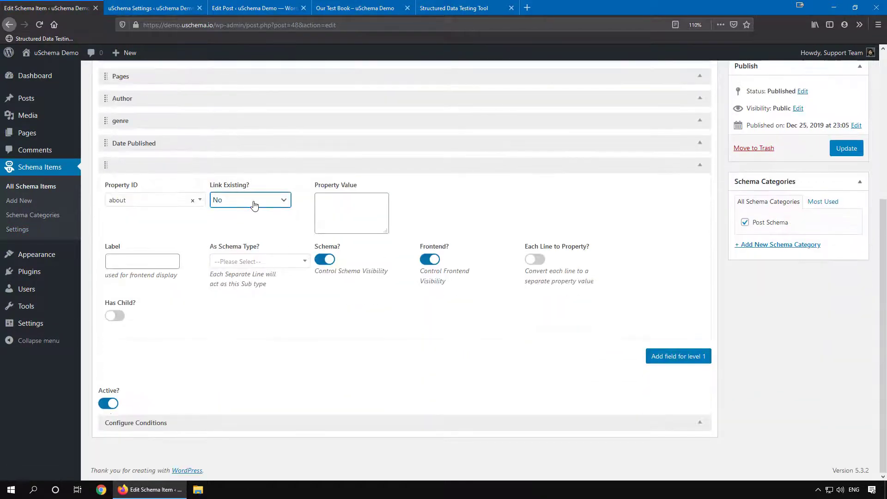
left_click(254, 205)
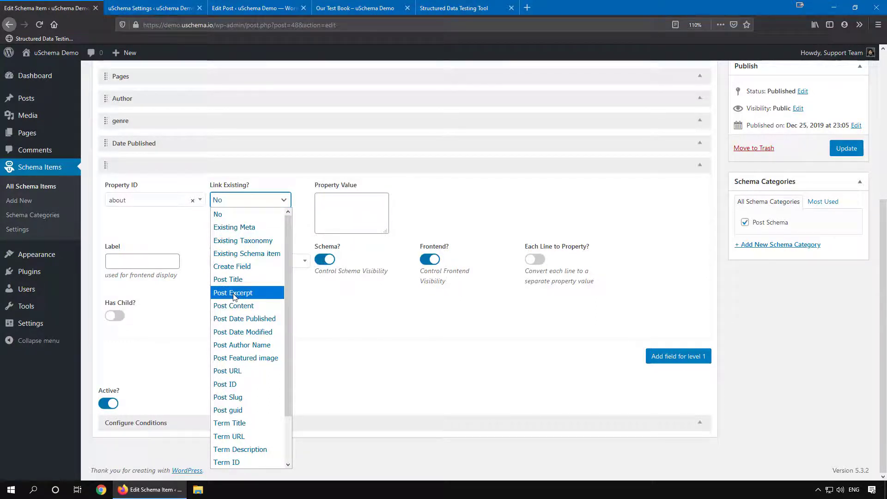
left_click(257, 358)
Set the new field's Property ID and label to image, and update the schema item.
left_click(150, 233)
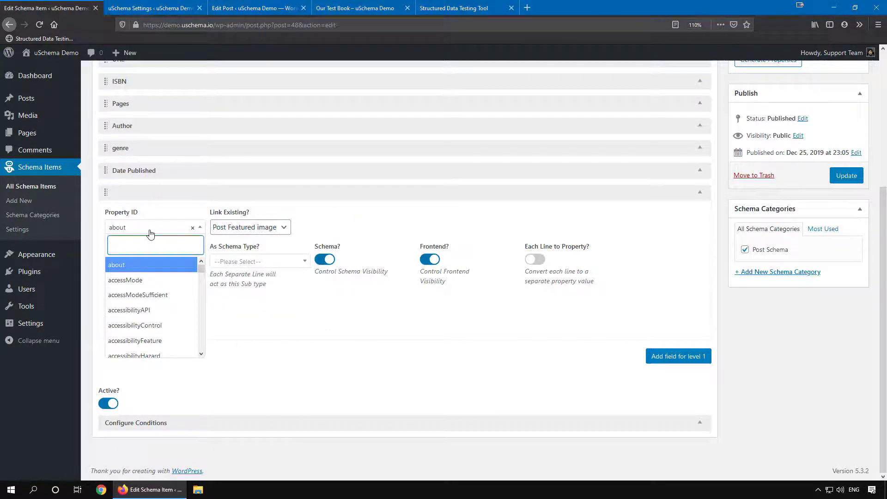
type("image")
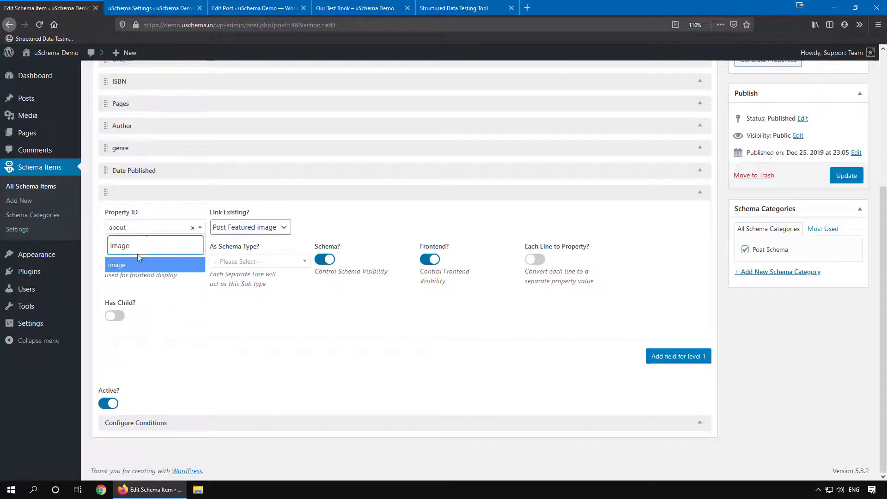
left_click(138, 264)
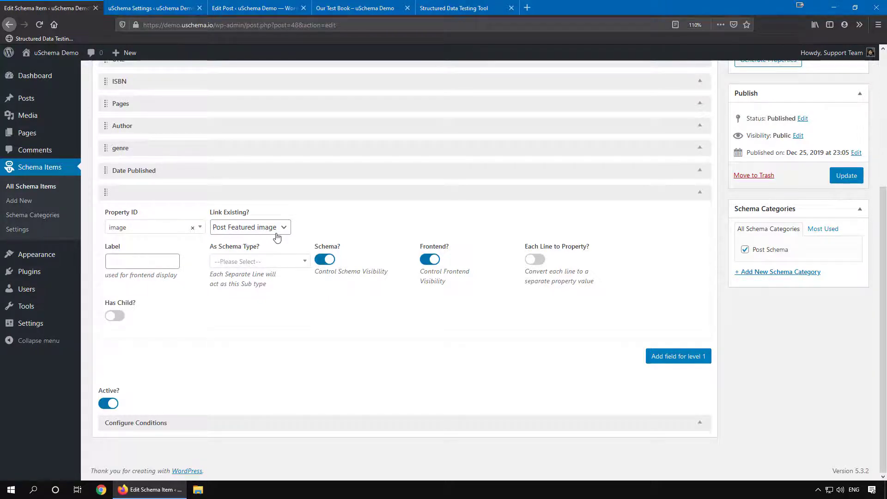
left_click(164, 266)
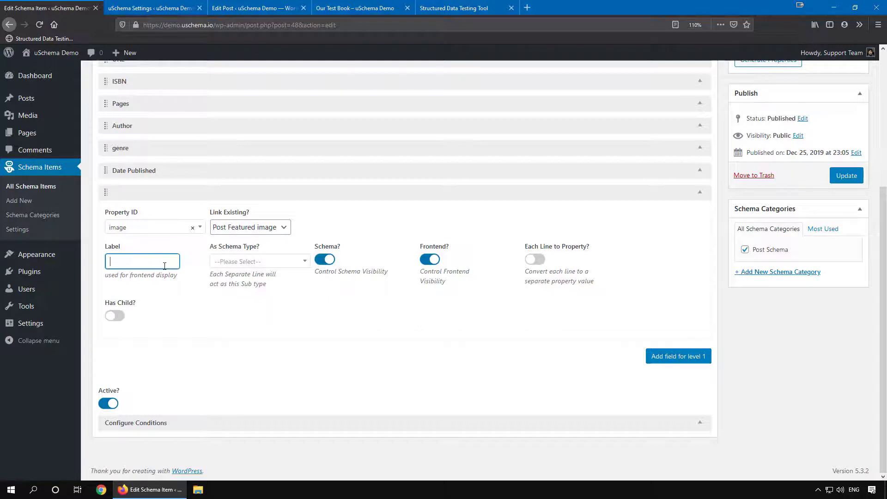
type("Ima")
left_click(841, 183)
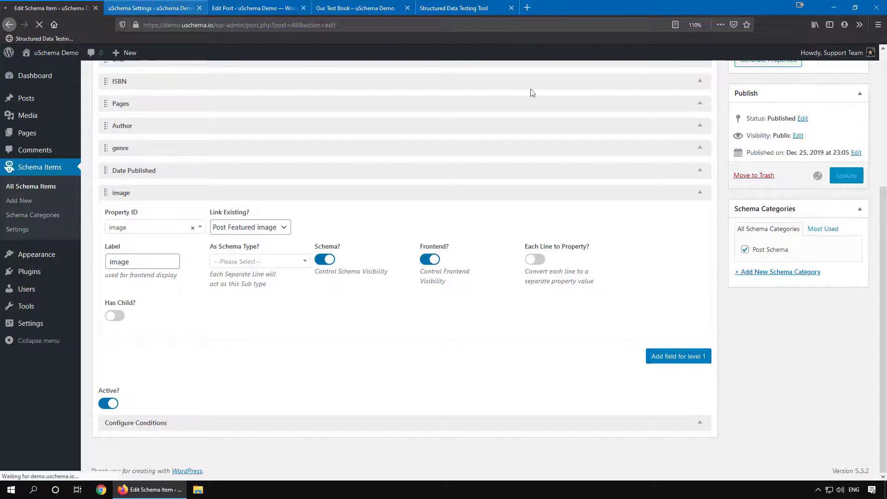
Upload blur-1283865_640.jpg to the media library, set it as the book post's featured image and update the post.
left_click(255, 11)
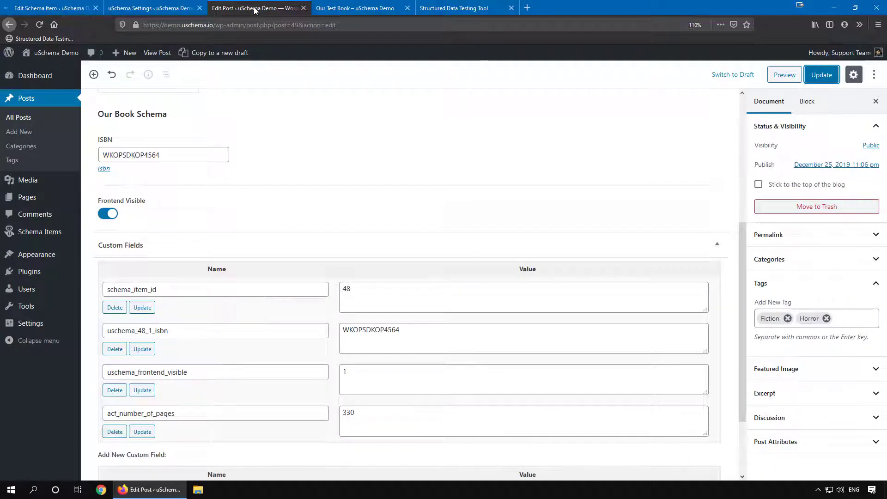
left_click(821, 369)
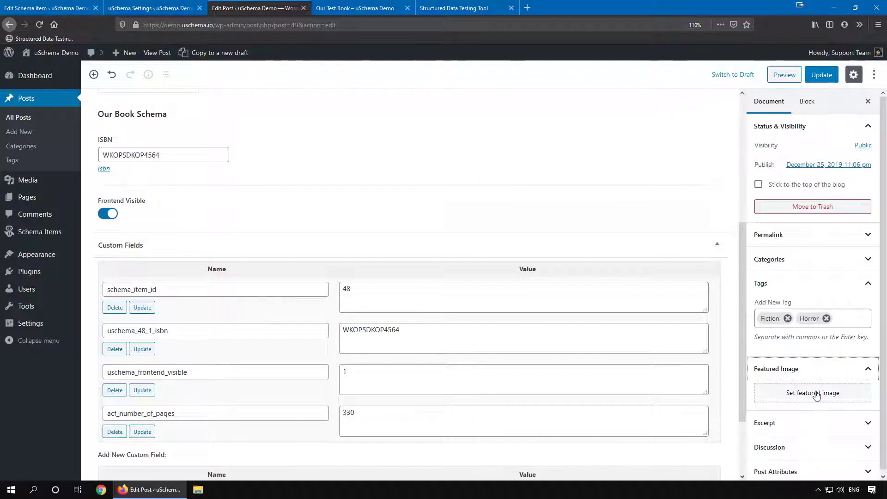
left_click(812, 393)
left_click(107, 95)
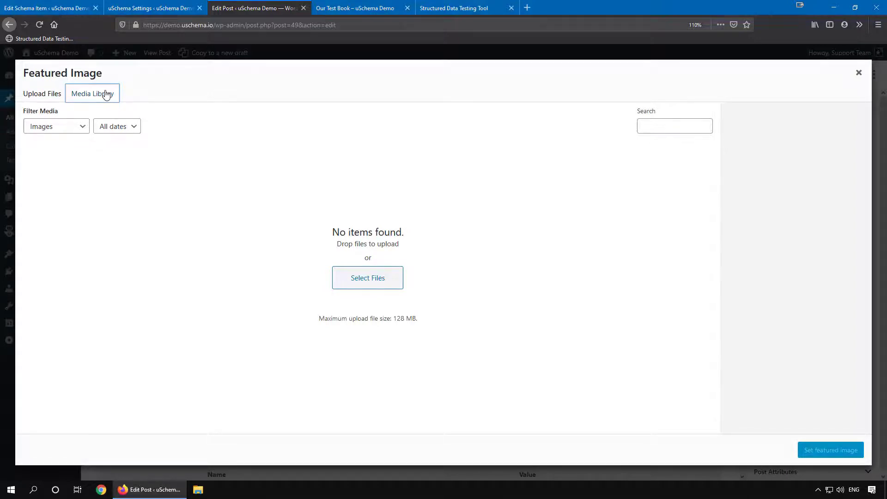
left_click_drag(886, 262, 400, 263)
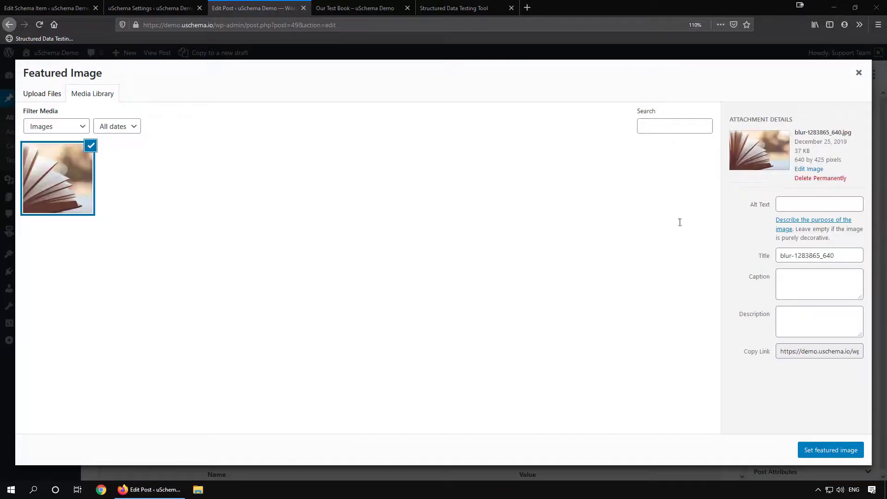
left_click(811, 204)
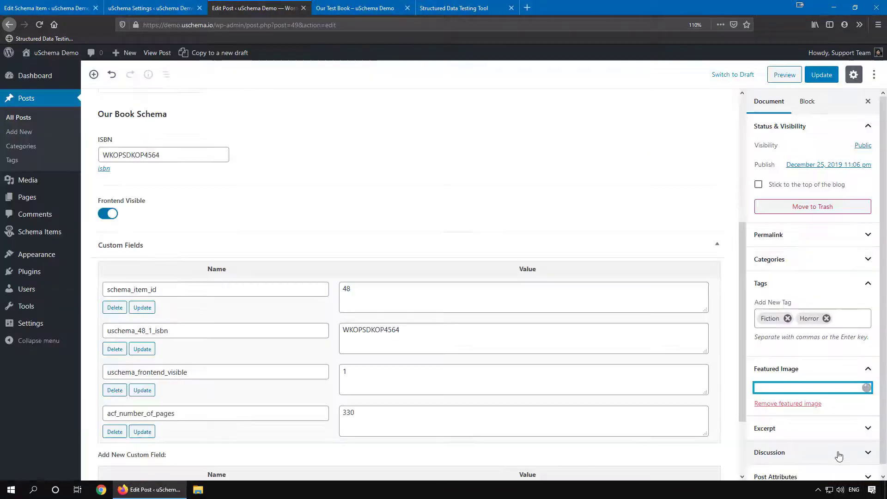
left_click(837, 453)
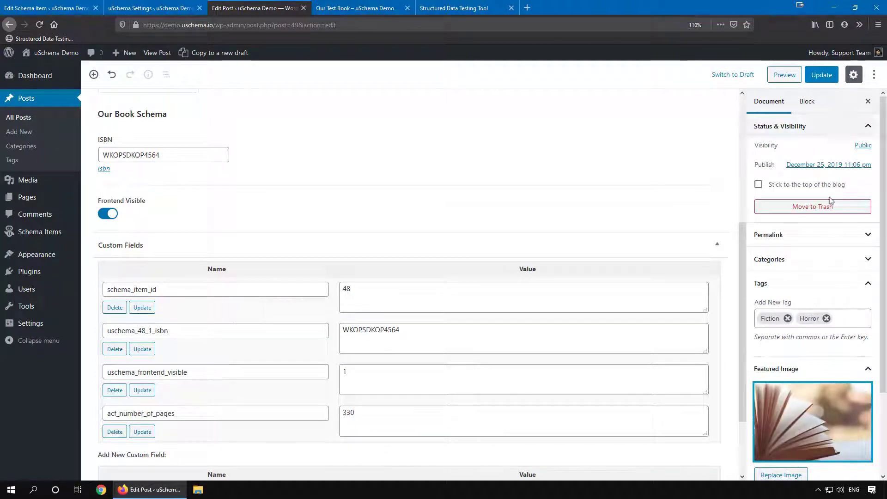
left_click(825, 80)
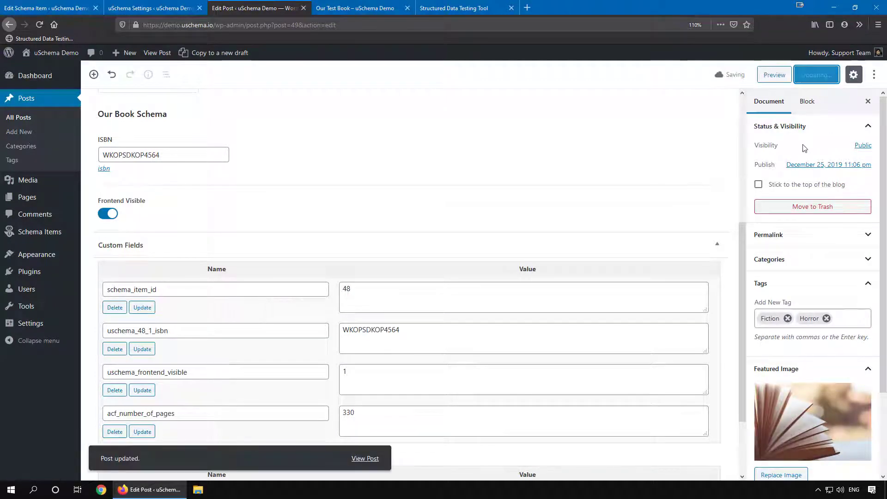
Rerun the structured data test on the book post and examine the image property under Book.
left_click(471, 11)
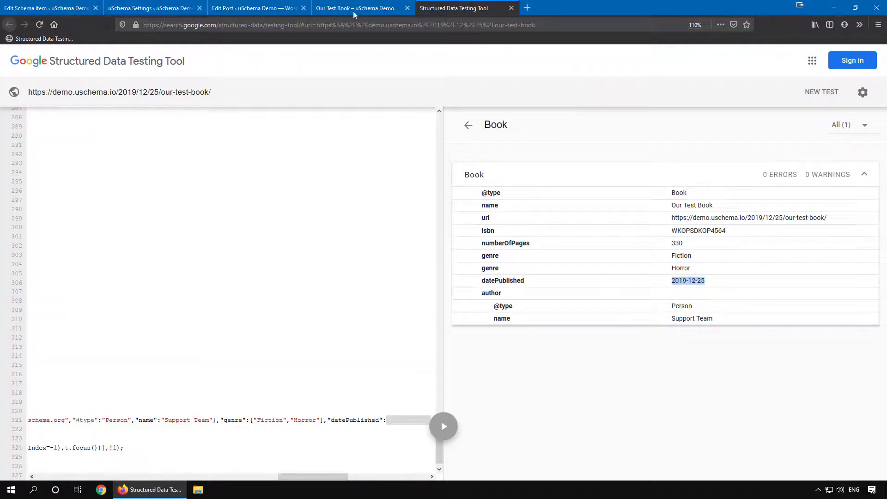
left_click(39, 25)
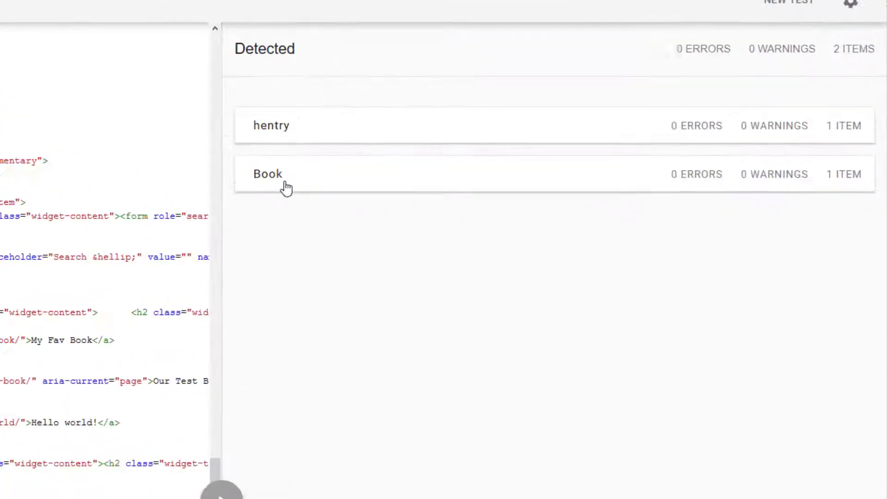
left_click(478, 211)
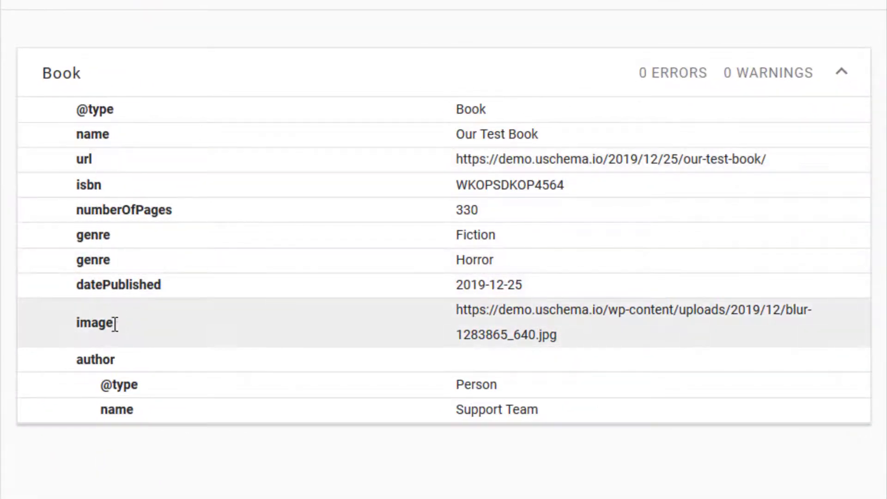
Examine the image property's name and its URL value under Book.
left_click_drag(115, 324, 73, 320)
left_click_drag(570, 337, 460, 309)
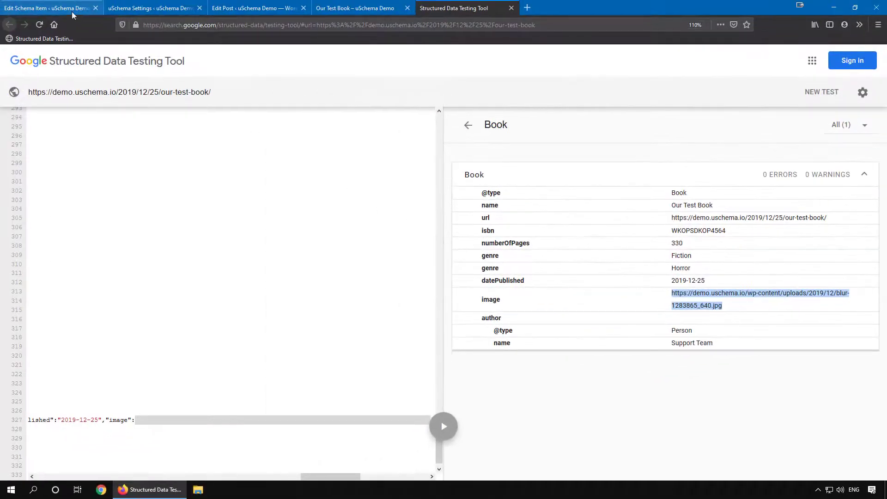
Add another level 1 field after image in the Our Book Schema item and set its Property ID to description.
left_click(71, 16)
scroll(566, 296, "down", 2)
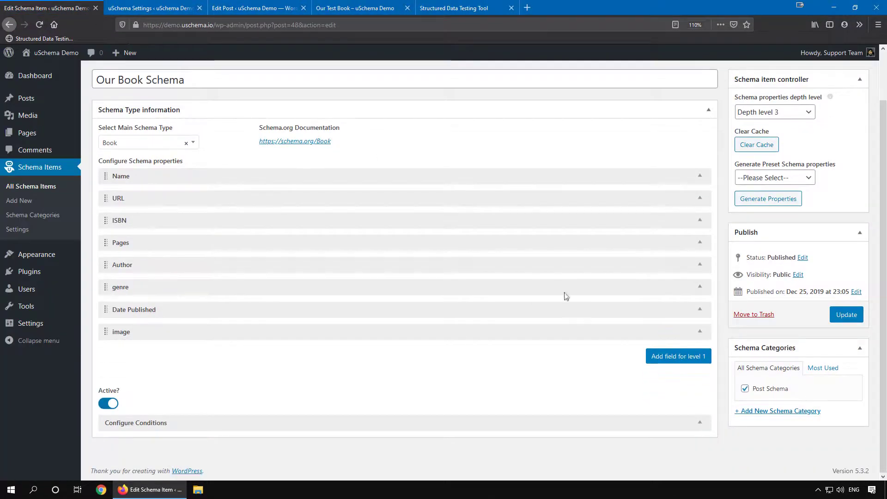
left_click(677, 356)
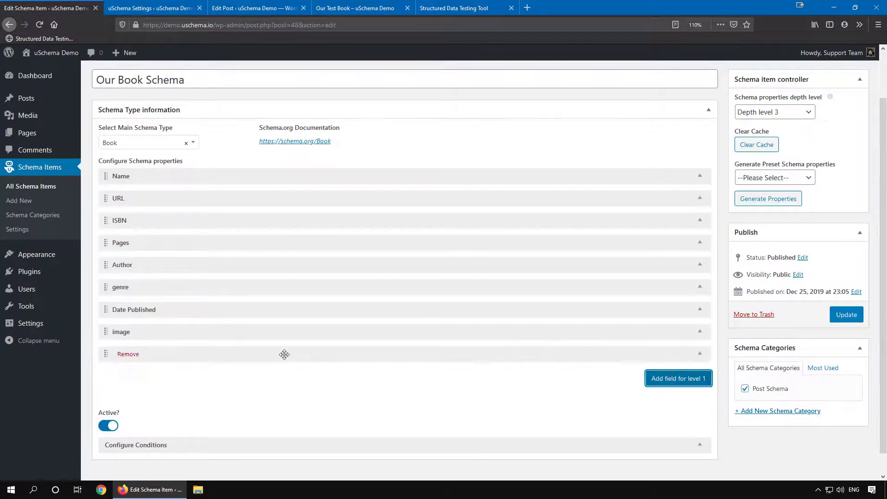
scroll(283, 342, "down", 4)
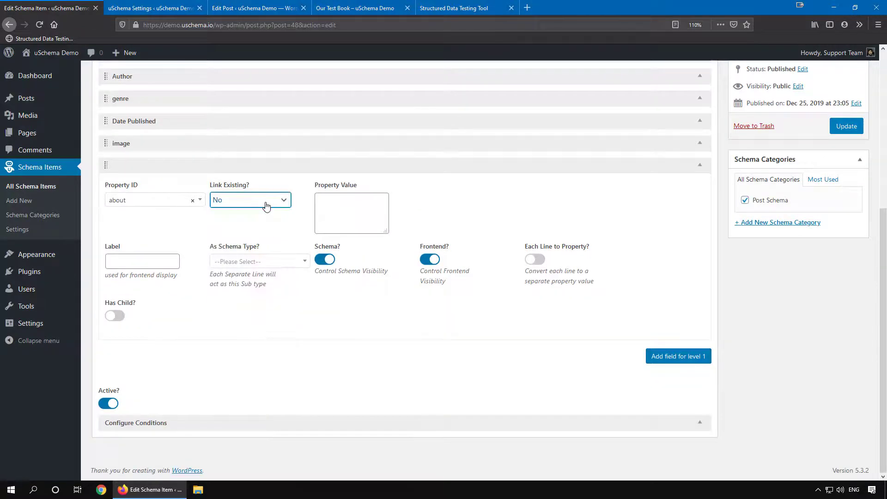
left_click(266, 205)
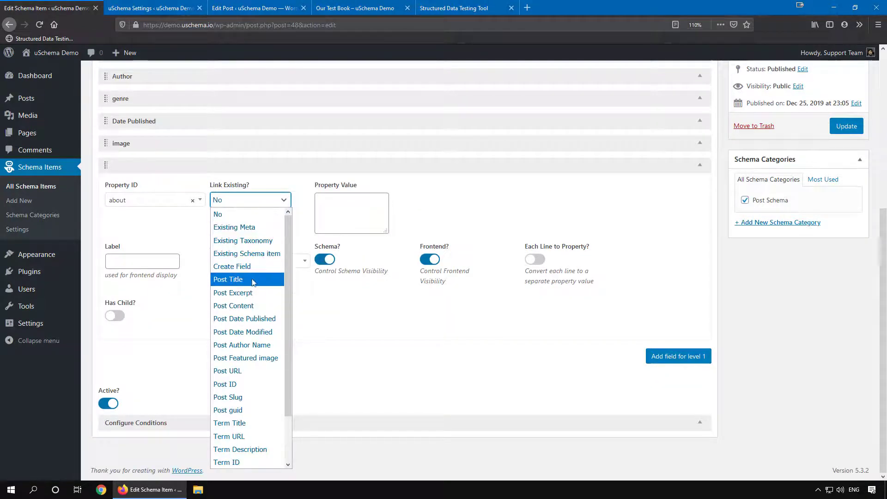
scroll(253, 284, "down", 3)
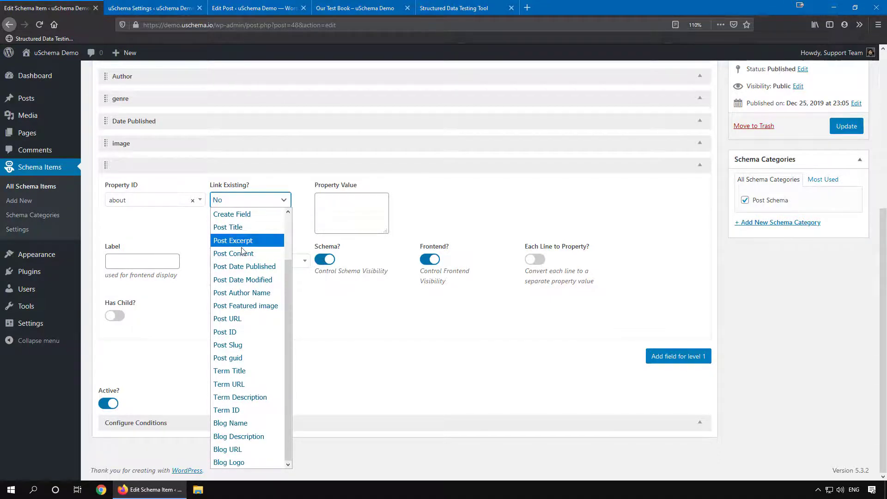
left_click(170, 203)
type("desc")
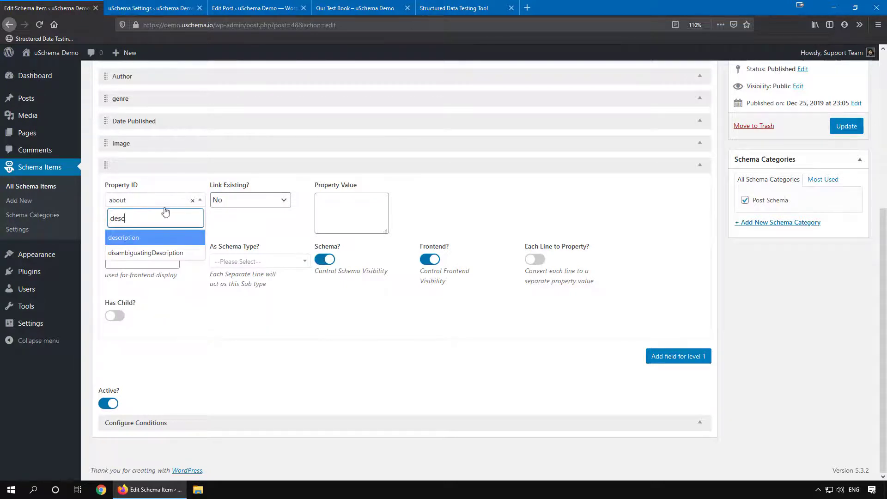
left_click(147, 237)
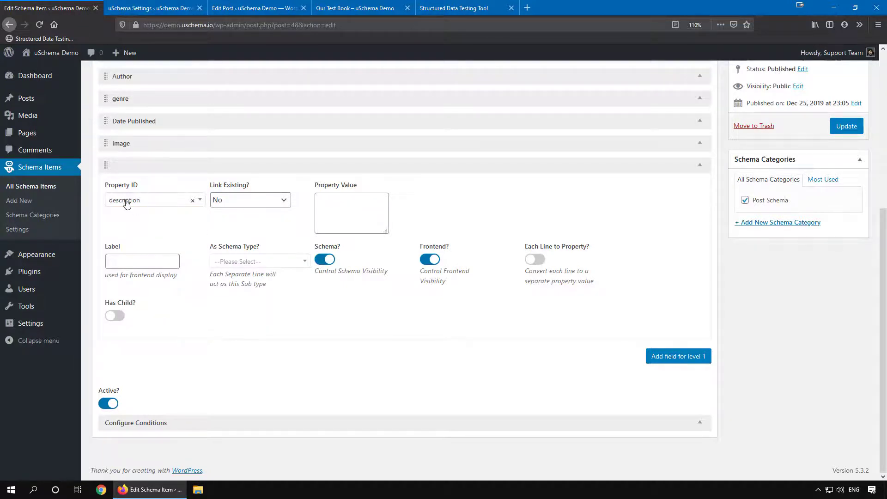
Link the description field to Post Excerpt, label it Desc and update the schema item.
left_click(234, 201)
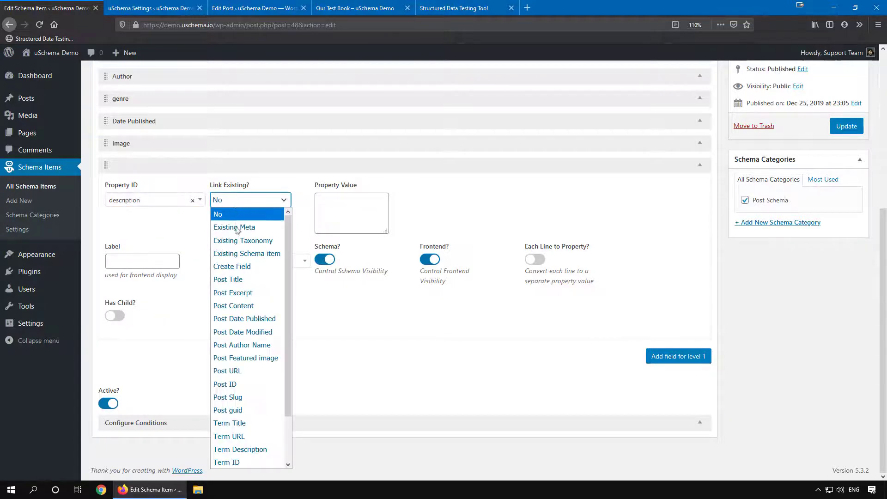
left_click(240, 294)
left_click(135, 260)
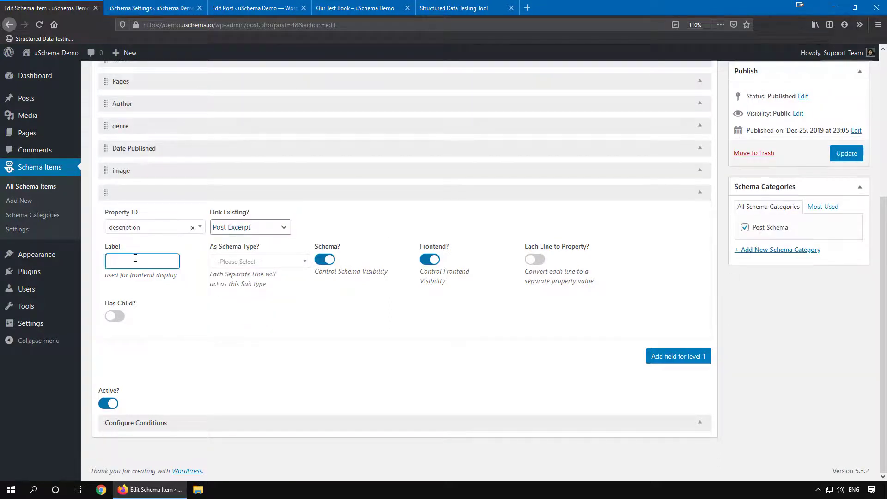
type("Desc")
left_click(846, 153)
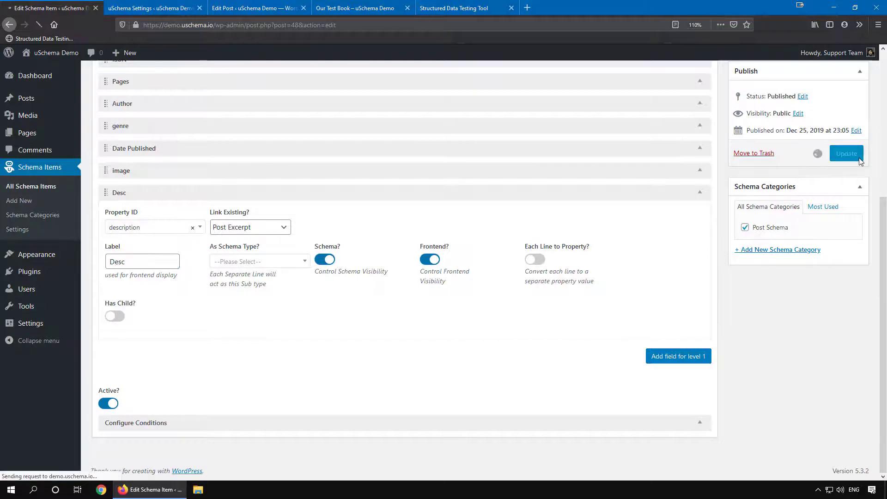
Write the excerpt "Lorem ....." for the Our Test Book post and update the post.
left_click(256, 8)
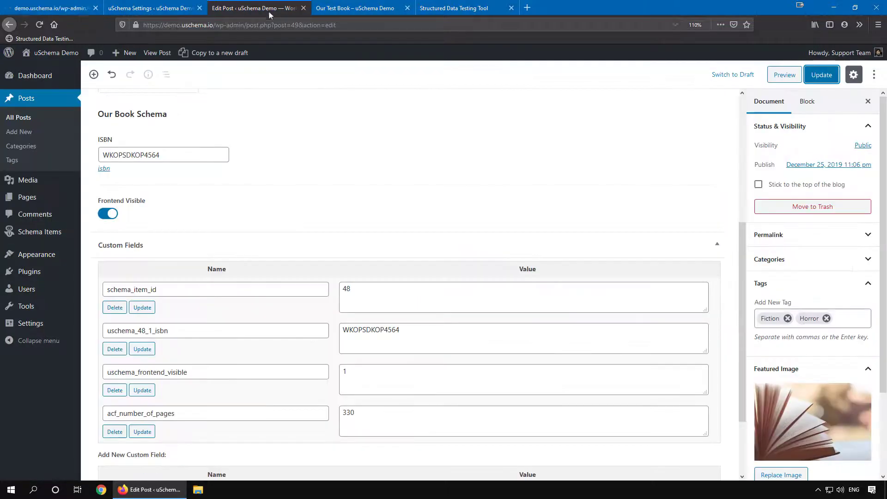
scroll(335, 141, "down", 2)
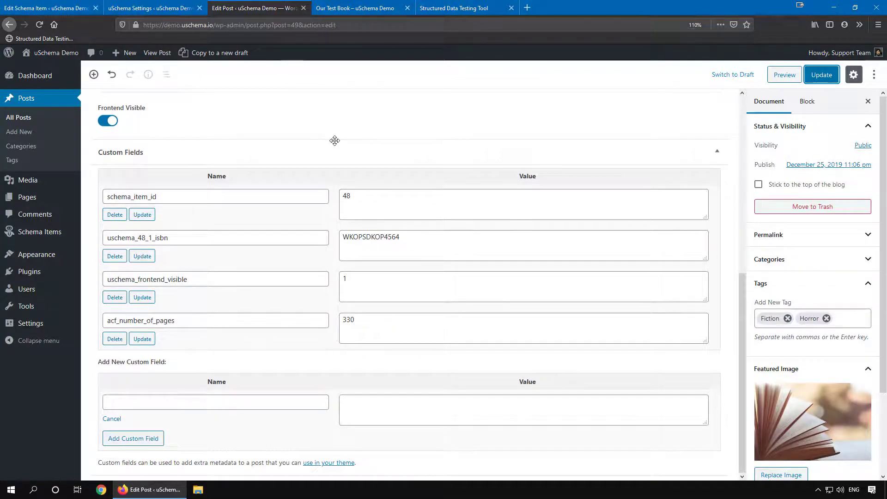
scroll(335, 140, "up", 7)
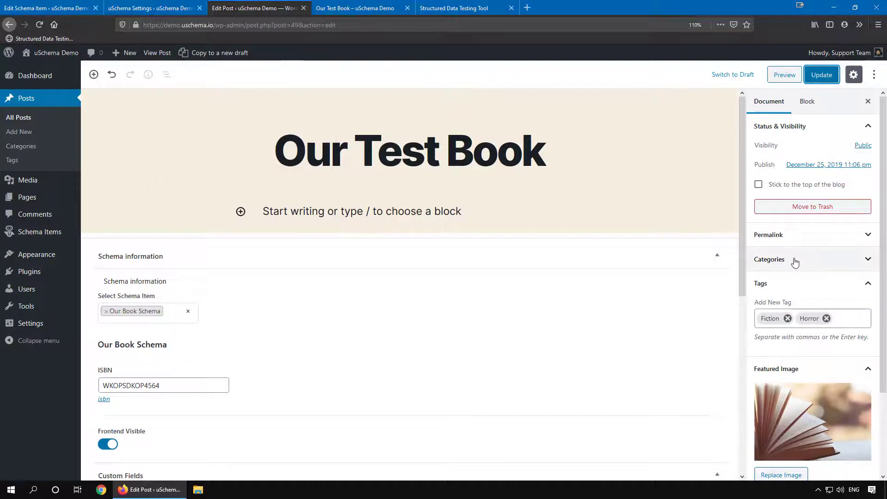
scroll(791, 259, "down", 3)
left_click(798, 421)
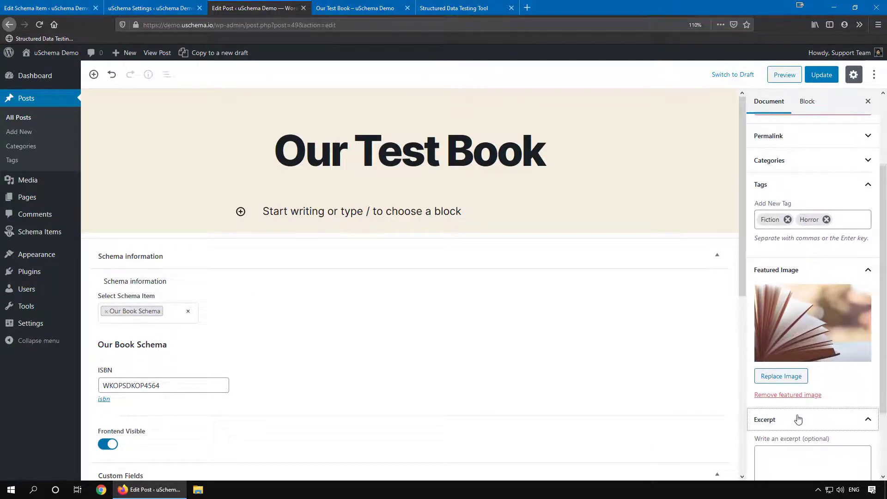
left_click(803, 382)
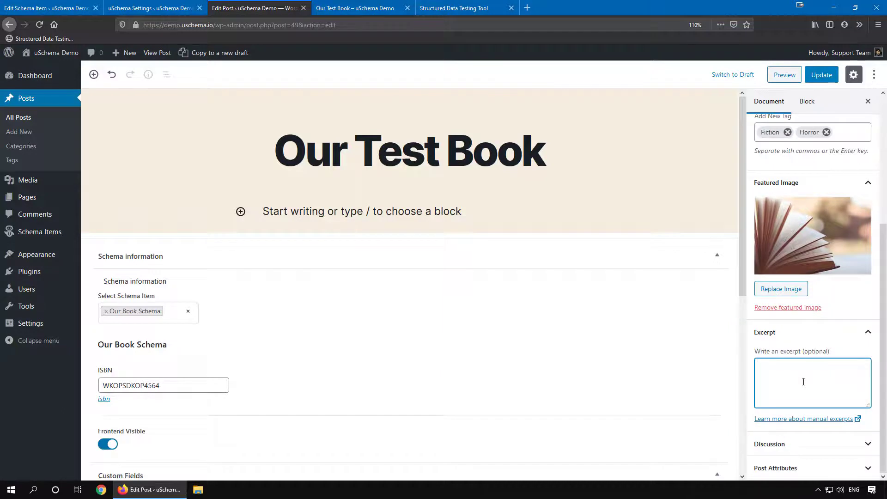
type("Lorem .....")
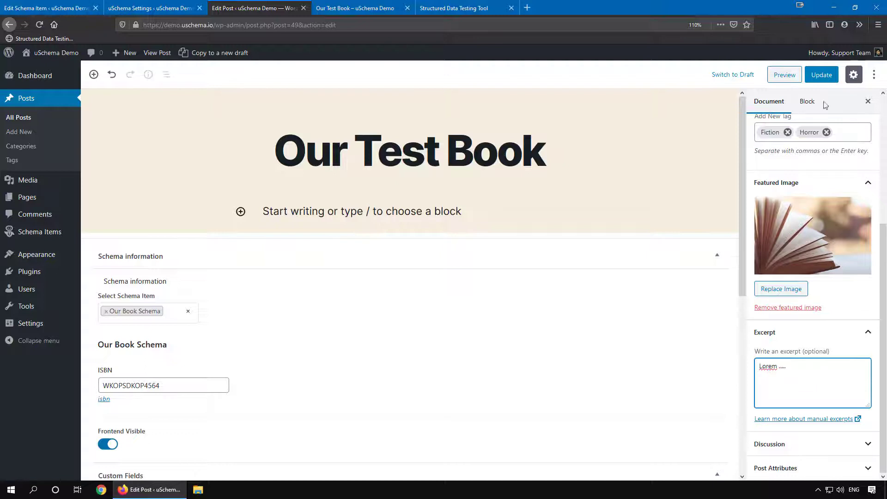
left_click(823, 75)
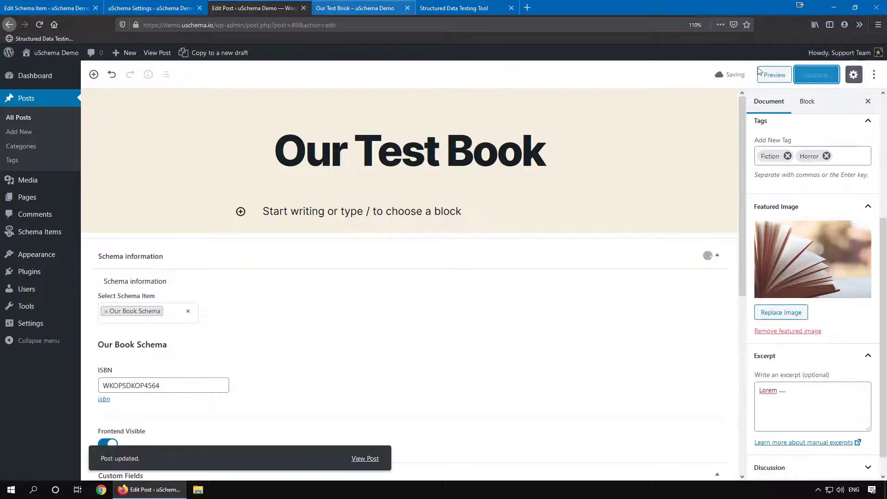
Rerun the structured data test on the book post and examine the description property under Book.
left_click(348, 9)
left_click(457, 9)
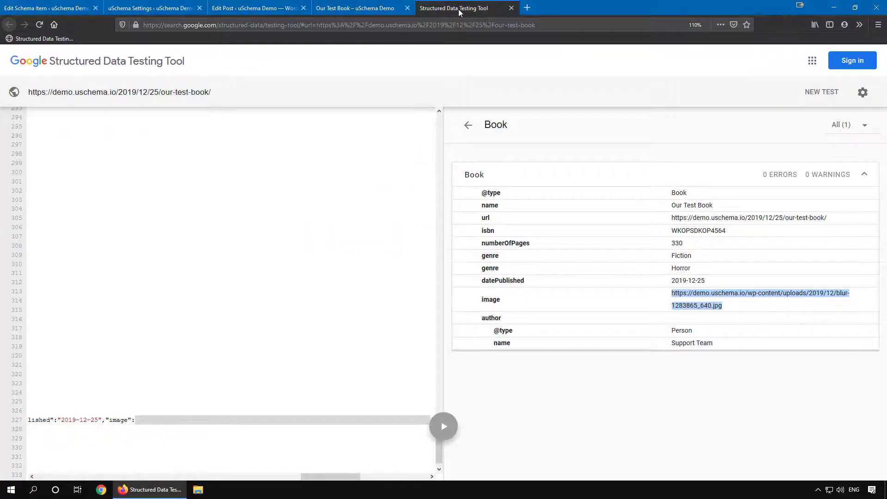
left_click(40, 25)
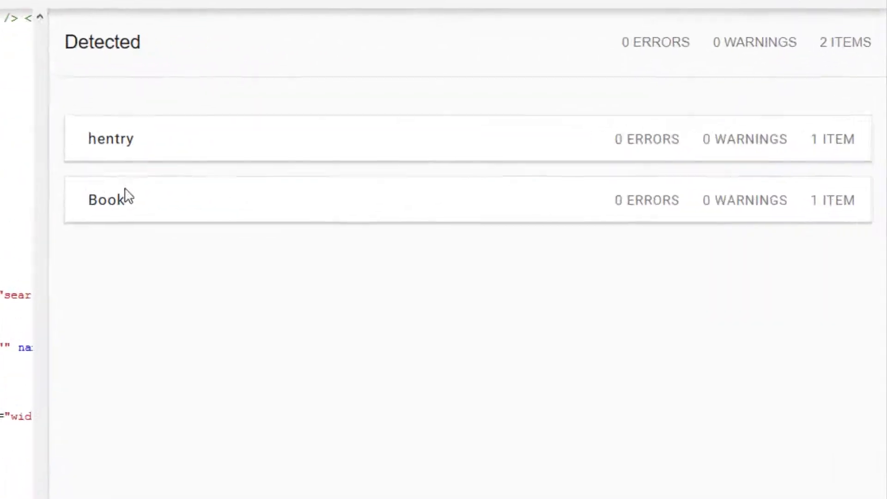
left_click(487, 206)
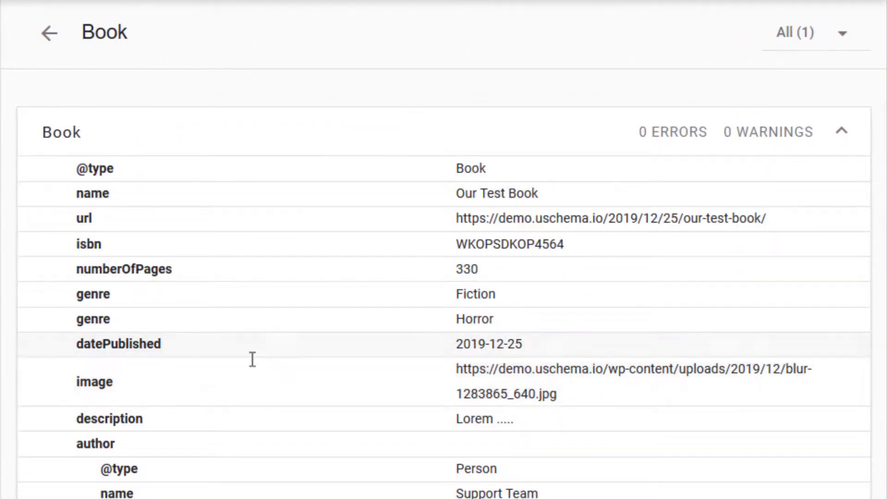
double_click(109, 420)
left_click_drag(515, 420, 460, 422)
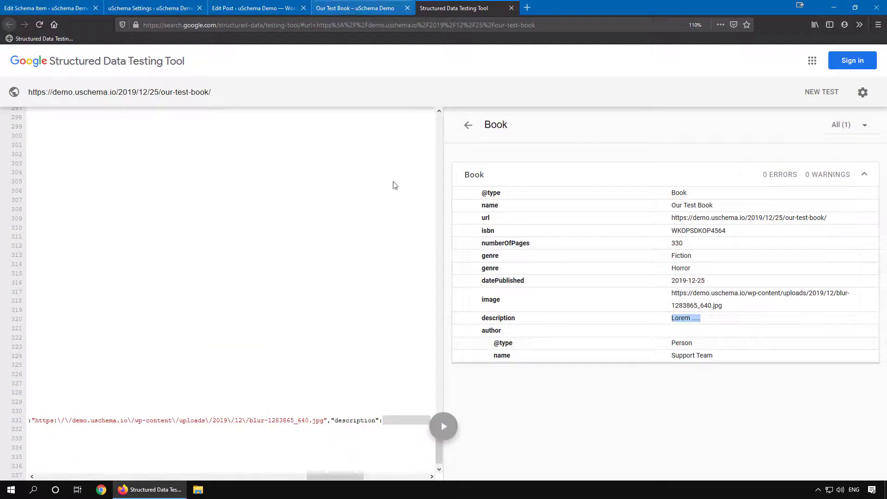
Add another level 1 field after Desc in the Our Book Schema item.
left_click(32, 6)
scroll(636, 340, "down", 3)
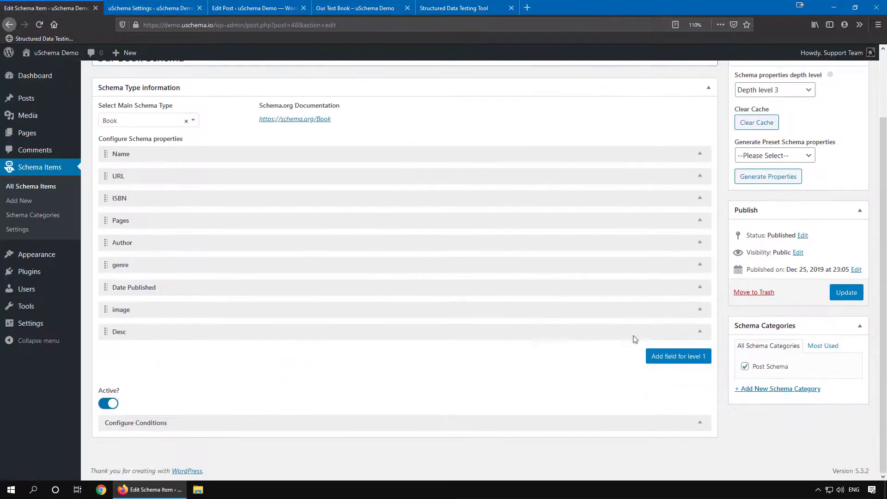
left_click(679, 355)
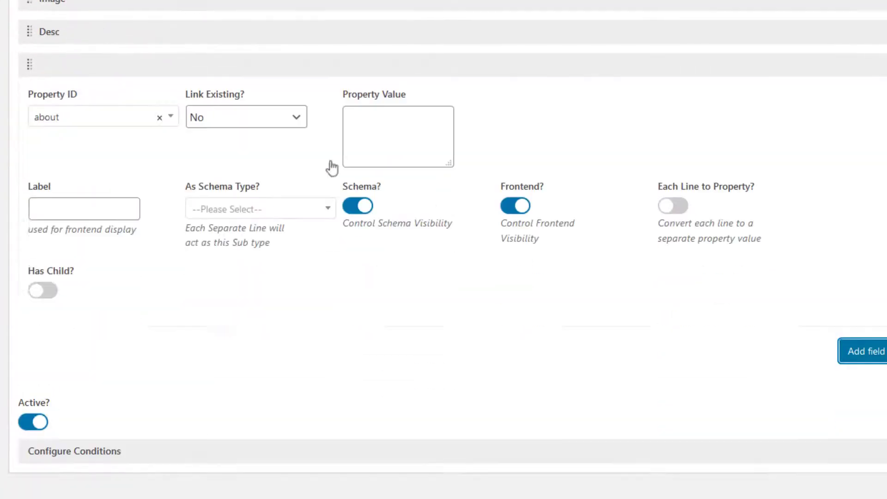
scroll(331, 168, "down", 1)
Review the existing post, term and blog data sources that the new field can be linked to.
left_click(263, 86)
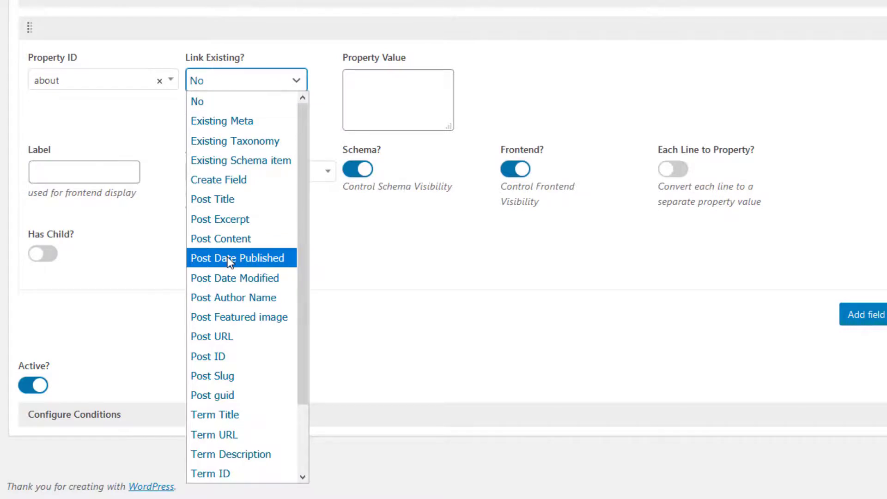
key("Up")
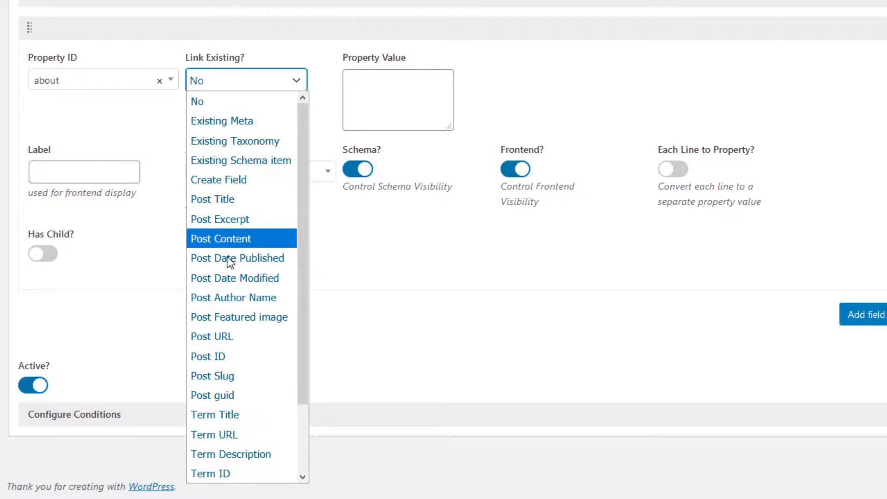
key("Up")
scroll(230, 261, "down", 2)
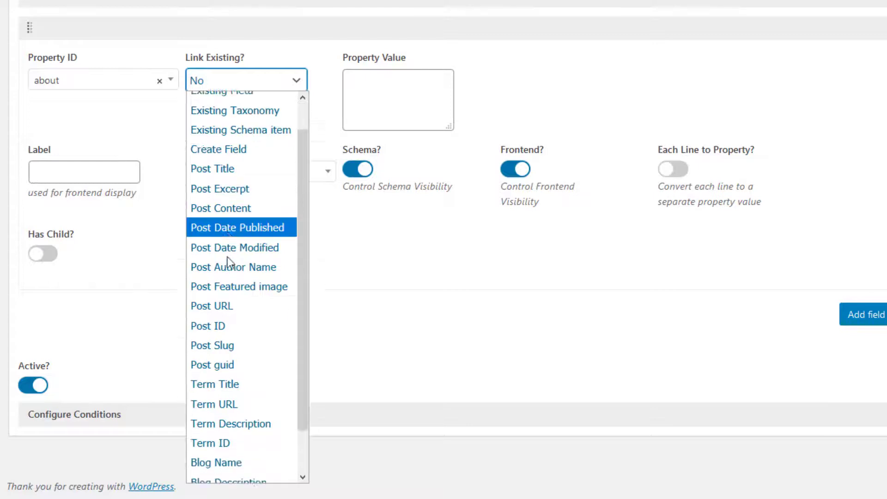
key("Up")
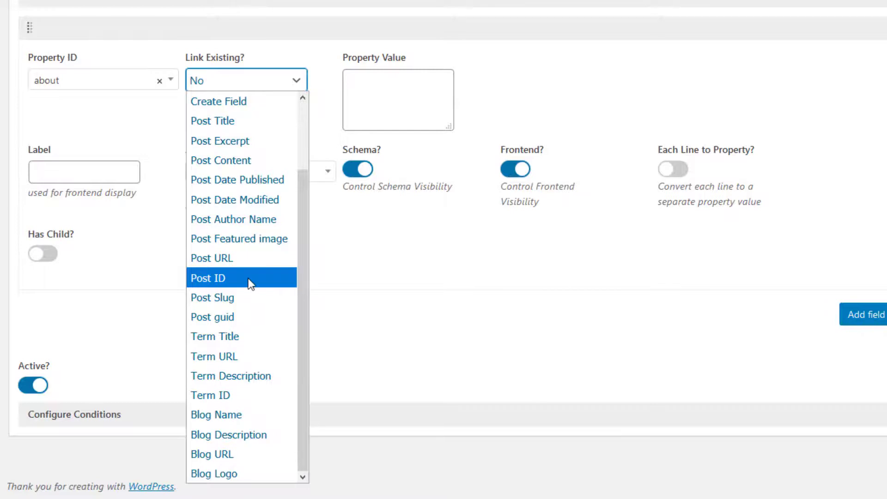
key("Down")
key("Down")
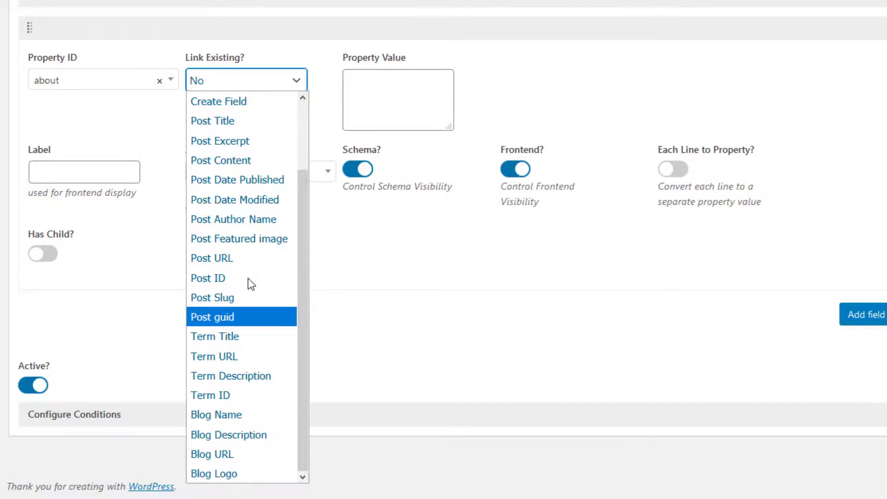
key("Up")
key("Up")
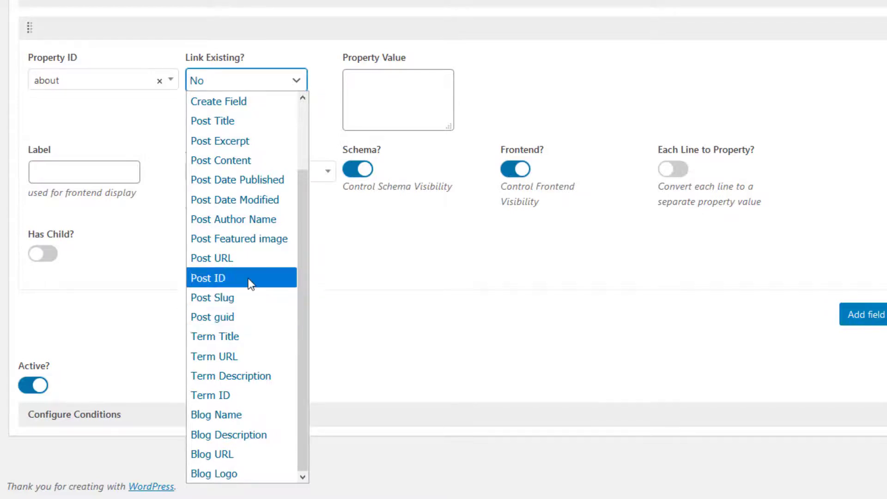
key("Escape")
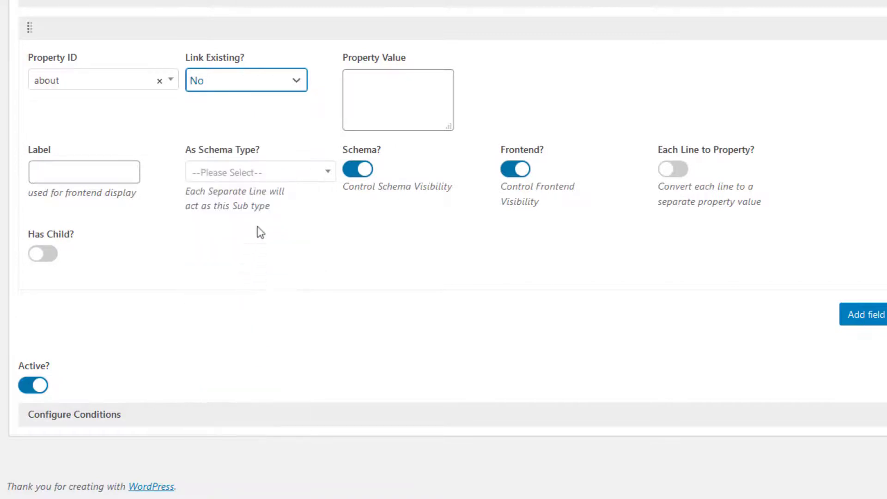
Link the new field to Blog Name and set its Property ID to creator.
left_click(283, 82)
scroll(281, 295, "down", 3)
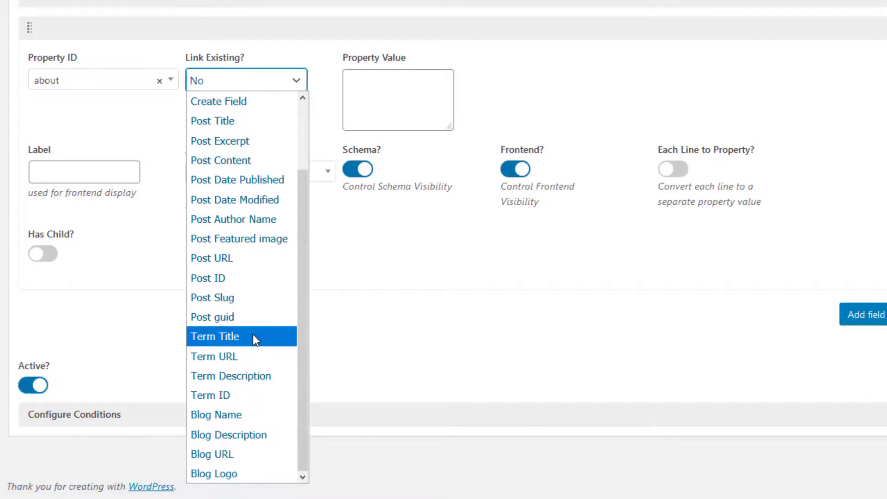
left_click(239, 414)
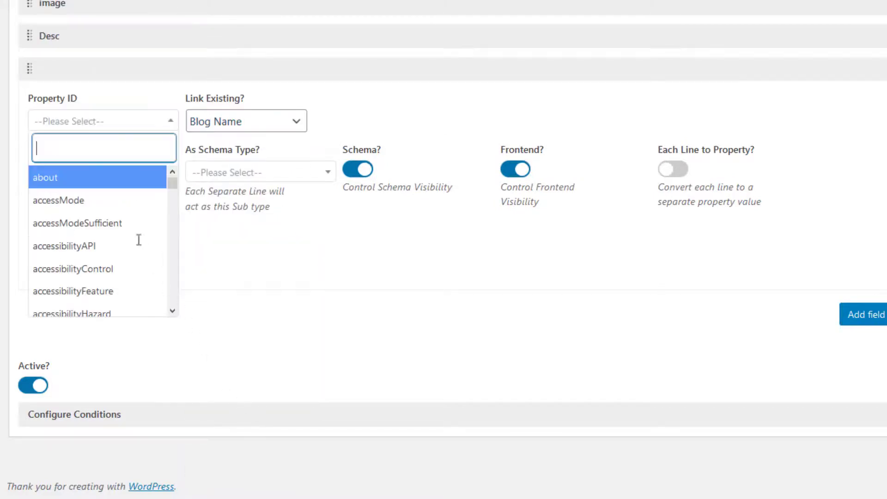
scroll(121, 217, "down", 2)
scroll(122, 217, "down", 10)
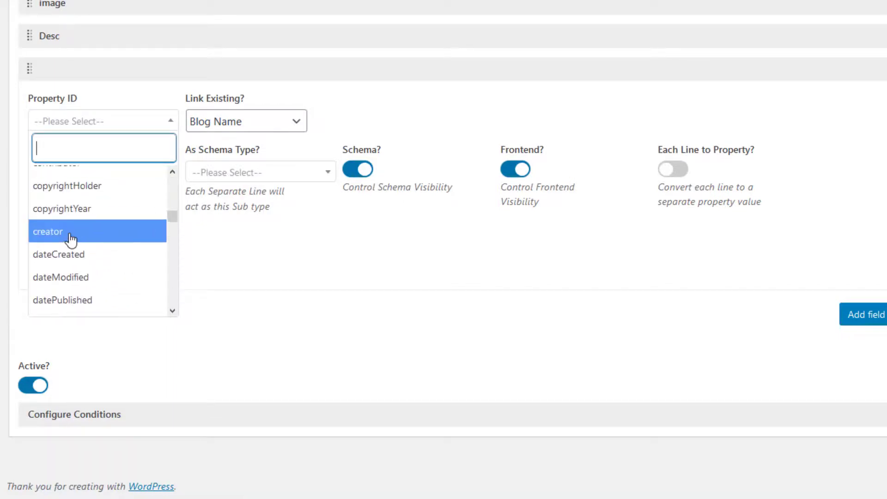
left_click(68, 236)
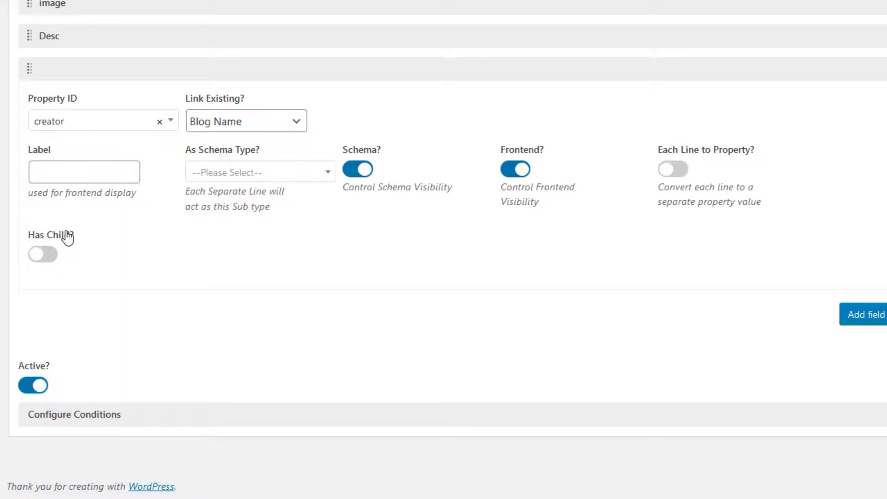
Enter Creator as the label of the new creator field in the Our Book Schema item.
left_click(87, 178)
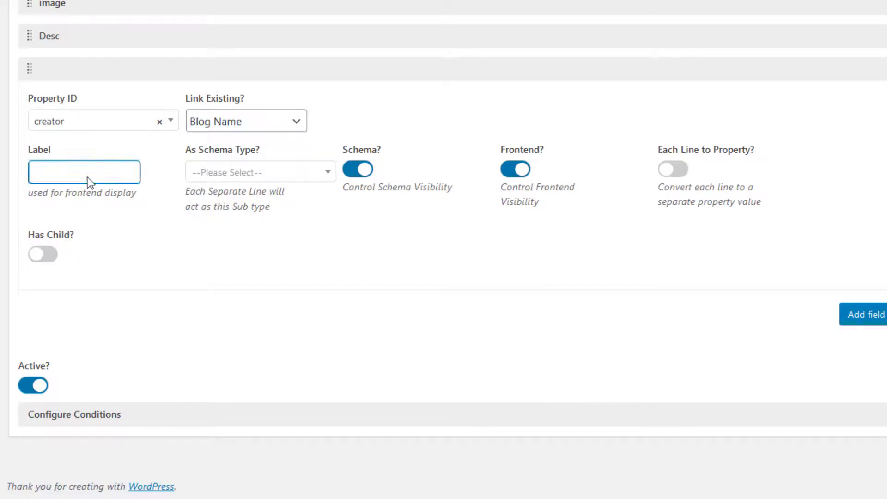
left_click(74, 179)
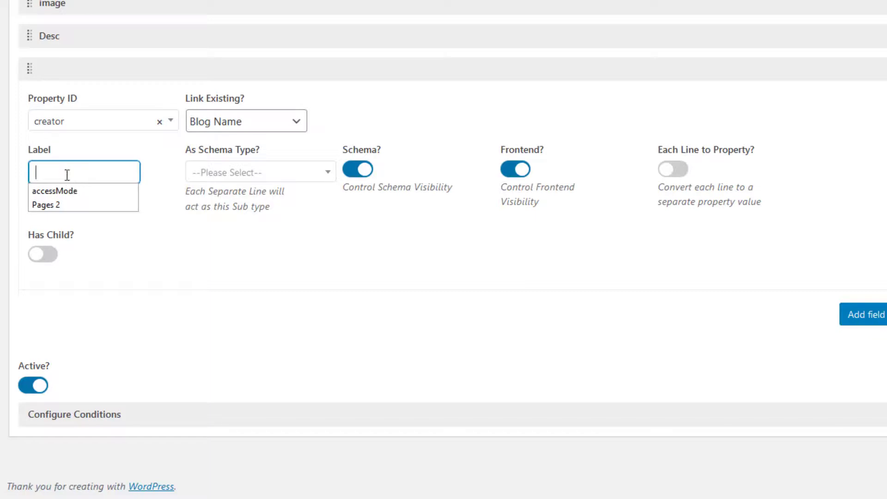
left_click(67, 175)
type("eator")
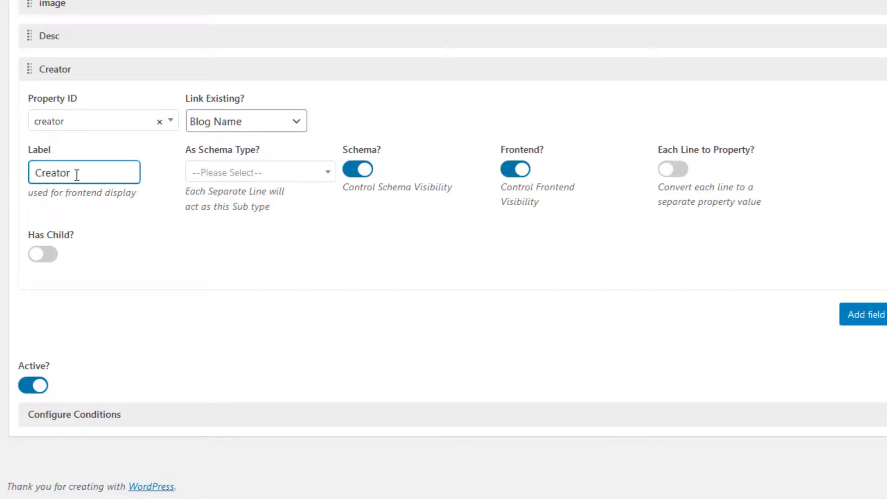
Set the Creator field's schema type to Organization and update the schema item.
left_click(241, 174)
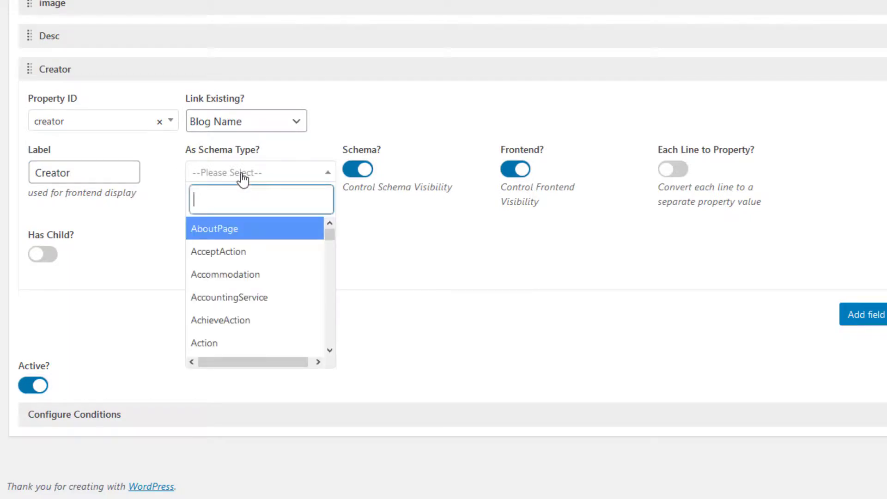
type("orga")
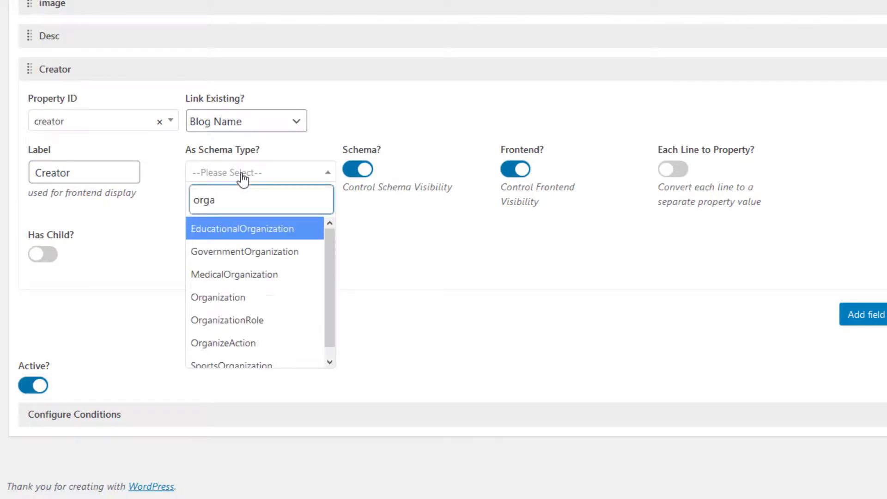
left_click(218, 297)
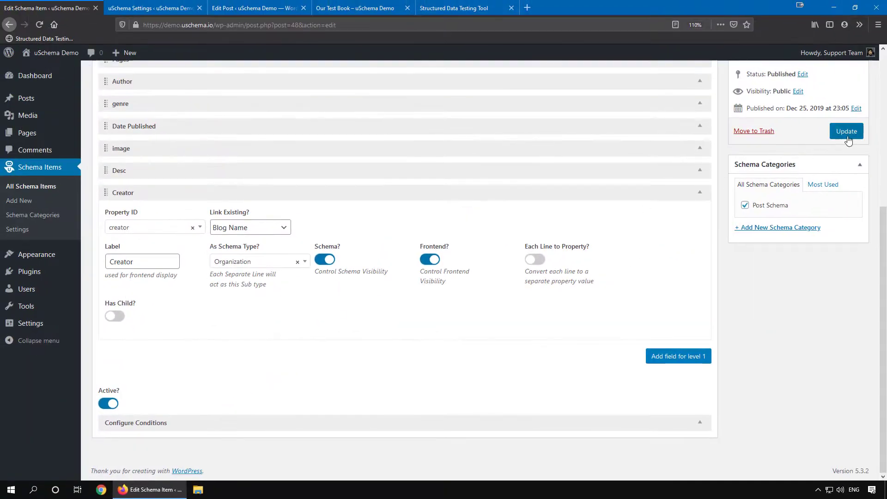
left_click(847, 132)
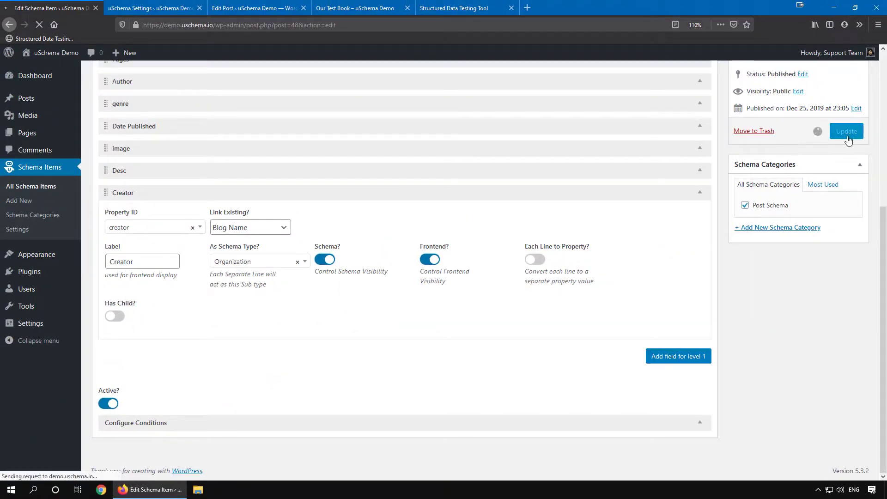
Rerun the structured data test on the book post and examine the creator property's type and name under Book.
left_click(459, 9)
left_click(40, 26)
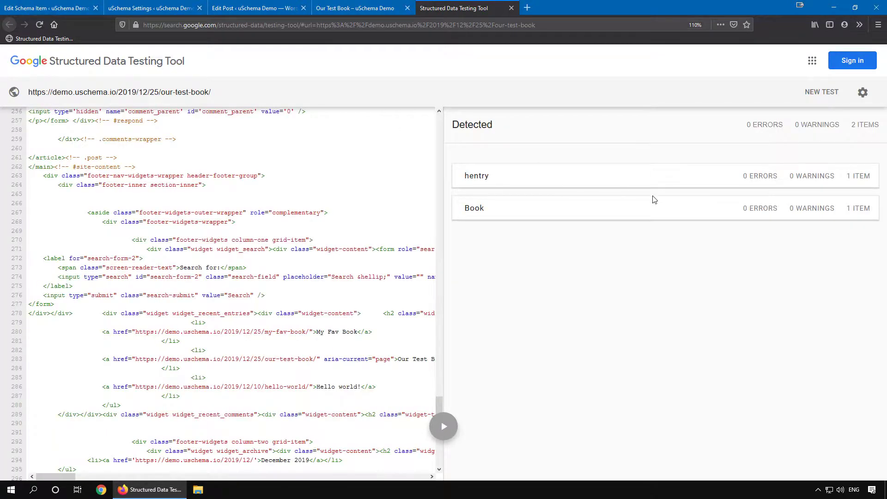
left_click(640, 207)
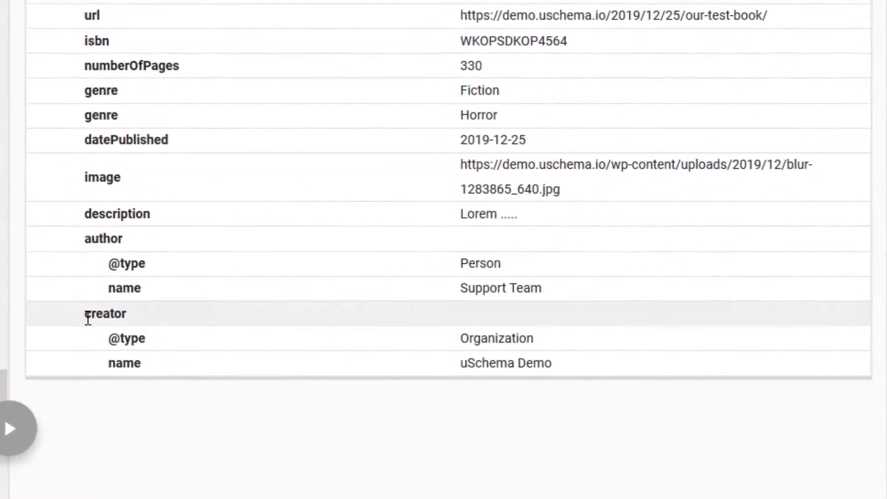
left_click_drag(87, 318, 155, 316)
left_click_drag(535, 339, 466, 343)
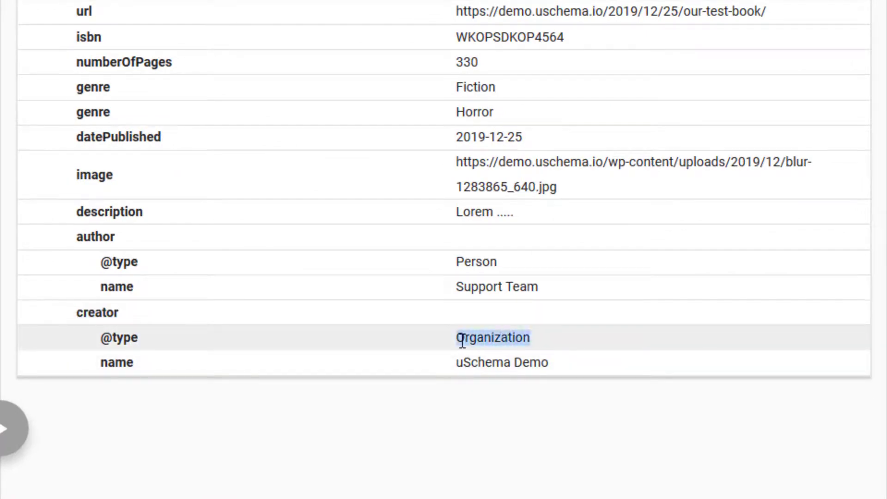
left_click_drag(550, 363, 464, 362)
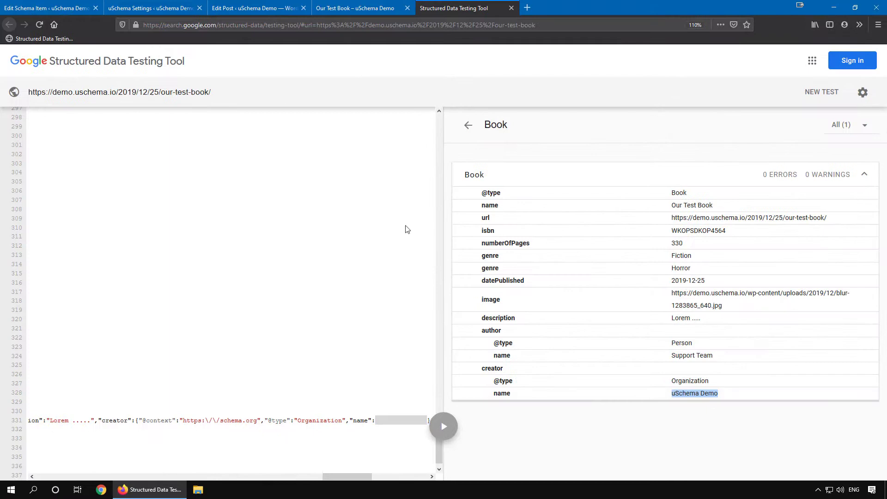
Open the WordPress General Settings in a separate tab and check the Site Title that supplies the blog name.
left_click(63, 10)
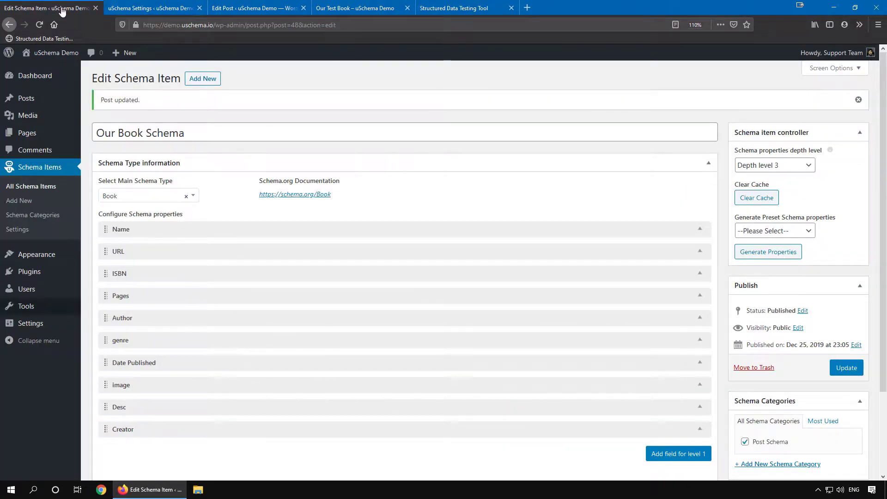
middle_click(17, 230)
left_click(148, 9)
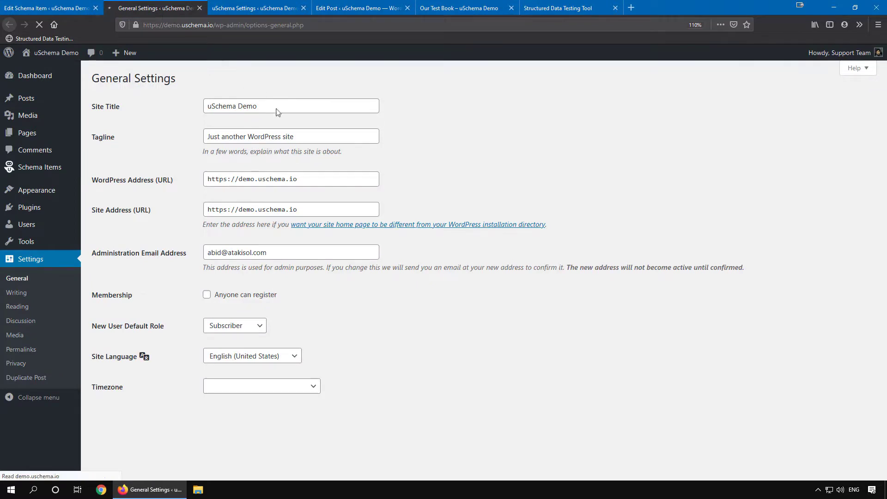
Return to the Our Book Schema item and review the existing data sources available for linking the Creator field.
left_click(61, 8)
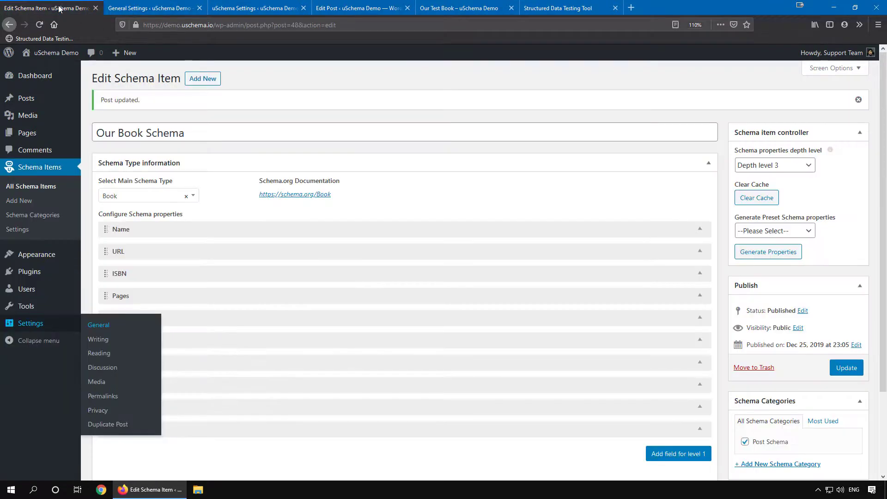
scroll(188, 210, "down", 3)
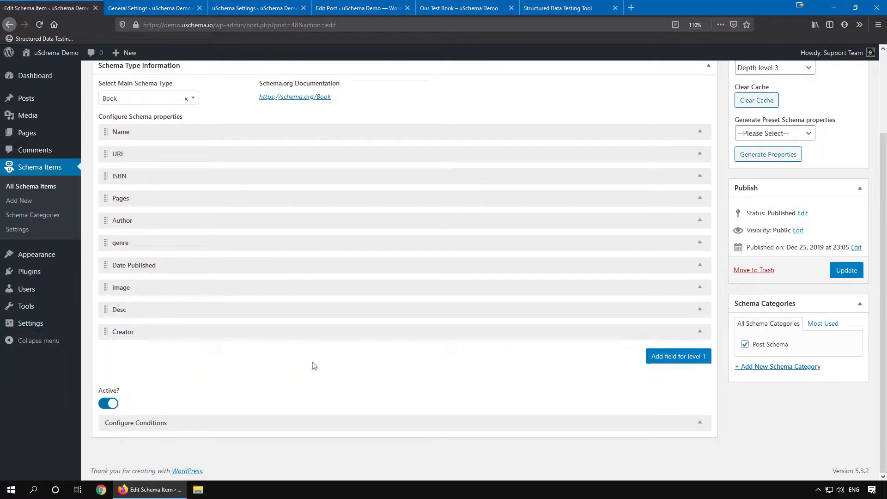
left_click(613, 334)
scroll(262, 259, "down", 3)
left_click(261, 231)
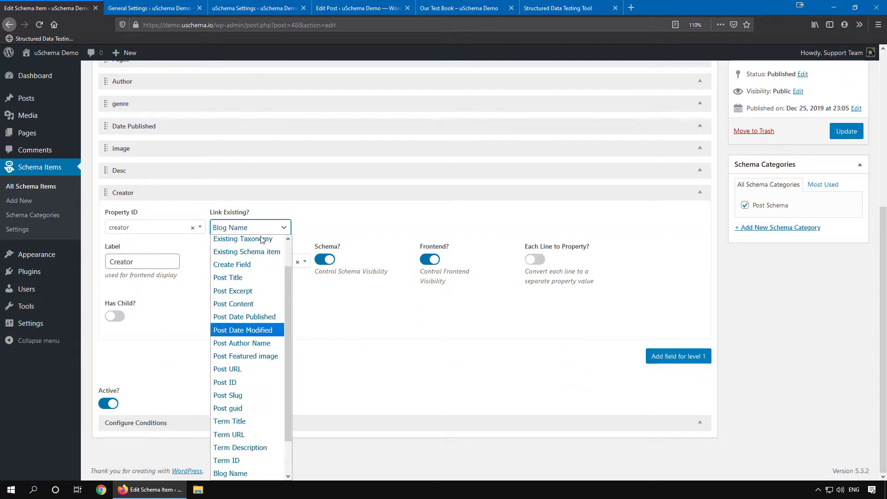
scroll(257, 333, "down", 2)
key("Up")
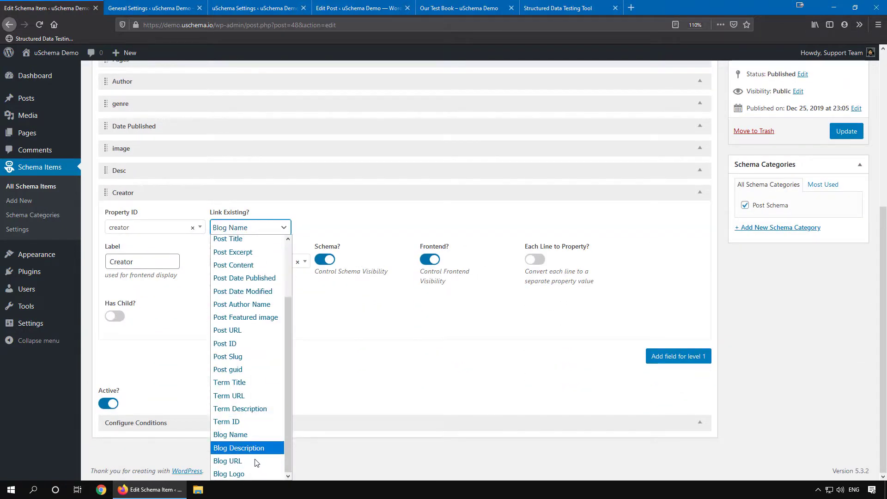
key("Down")
key("Down")
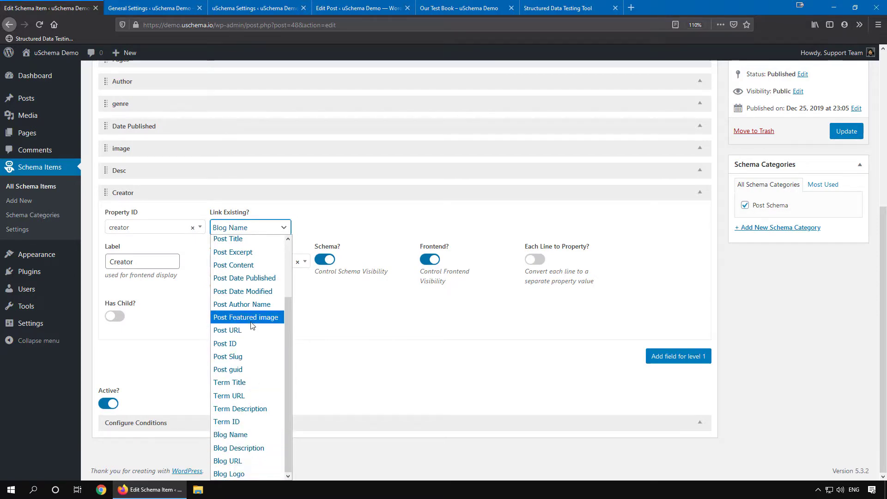
scroll(235, 315, "up", 3)
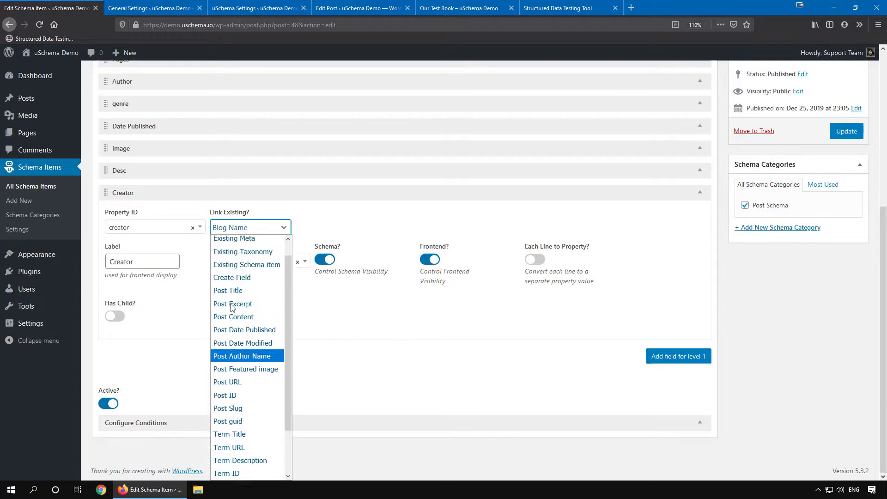